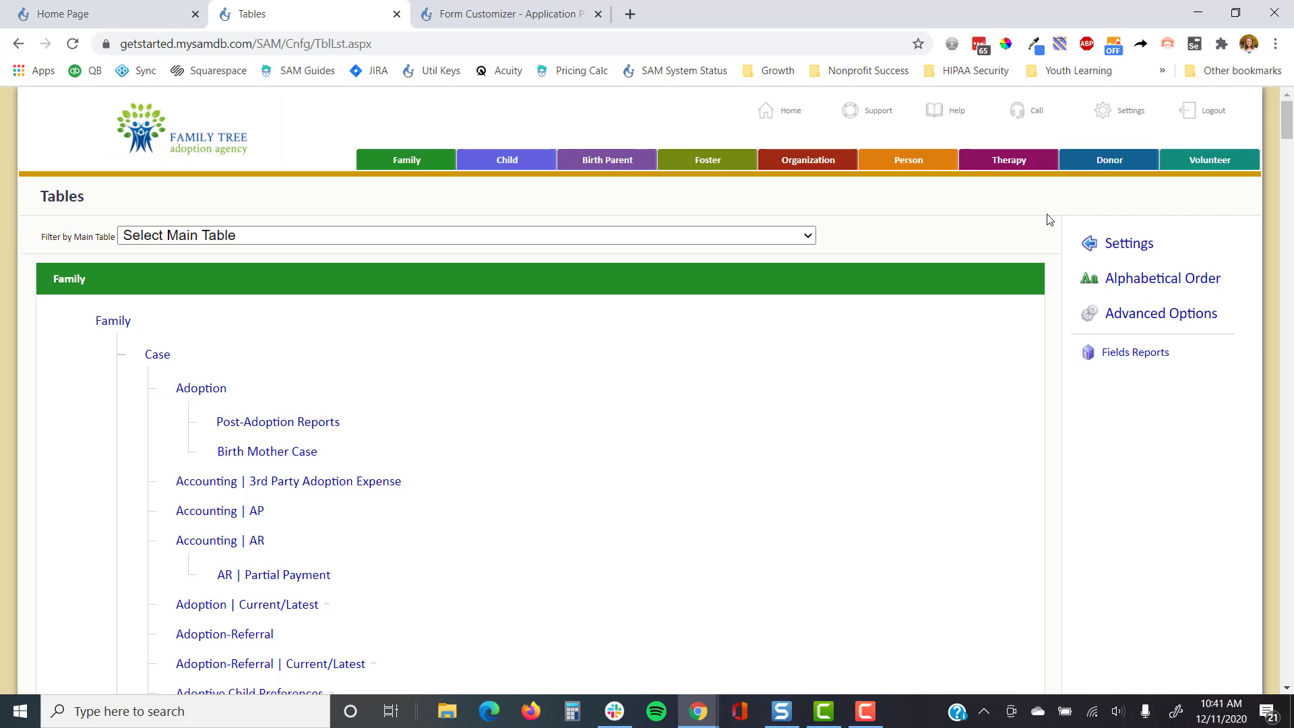
Find "pets" in the list of tables and open the Family Details | Pets table.
key(ctrl+f)
text(pets)
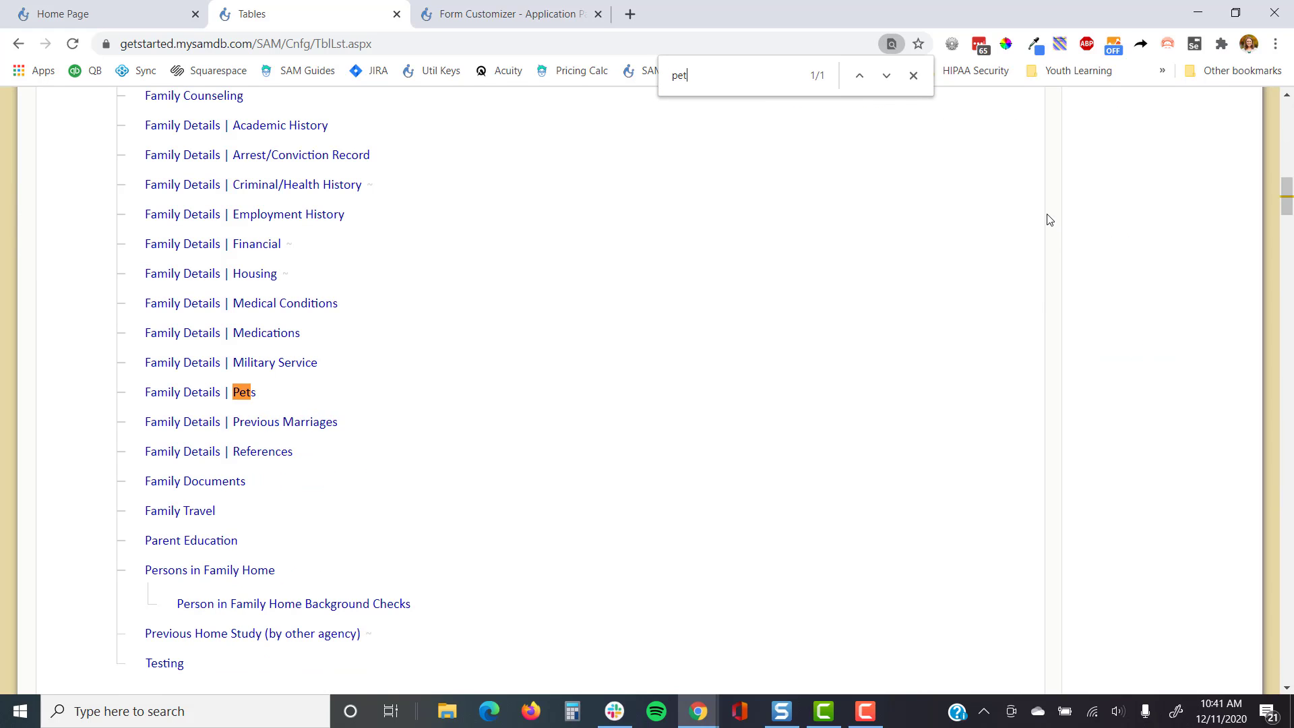
click(198, 399)
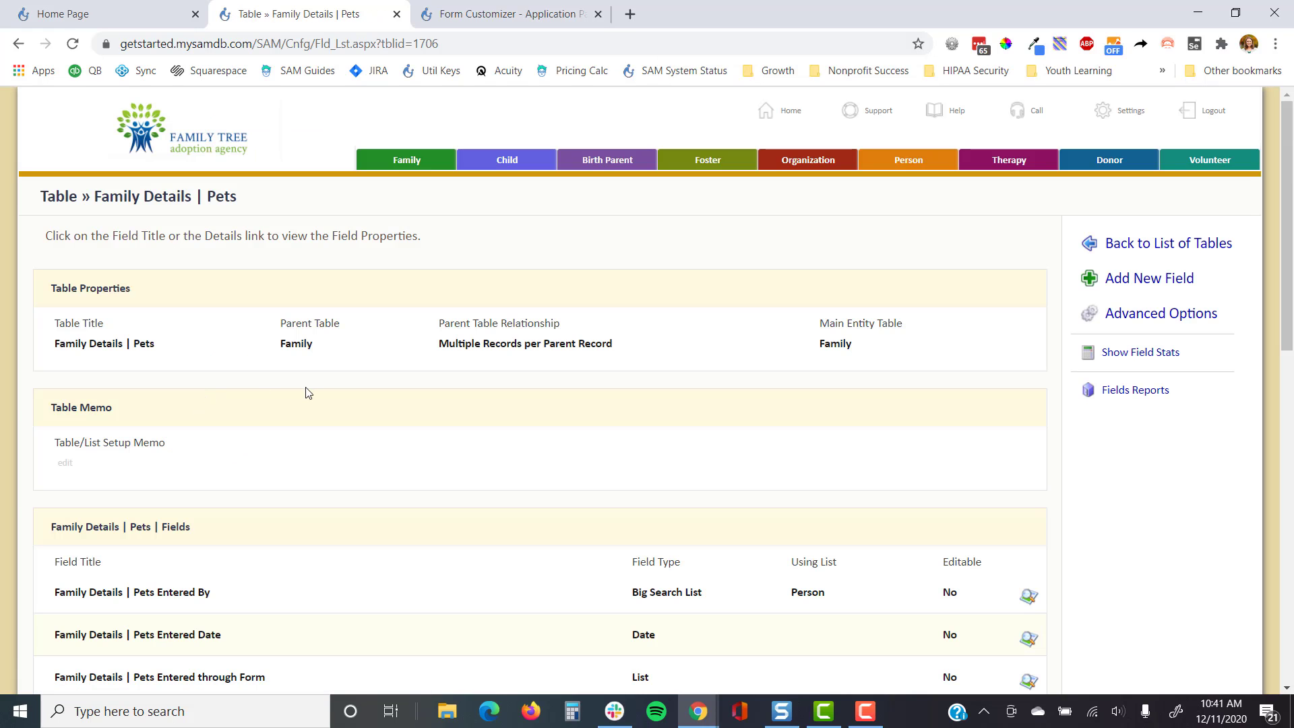
Start creating a new form for the Family Details | Pets table from its really advanced options.
click(1145, 315)
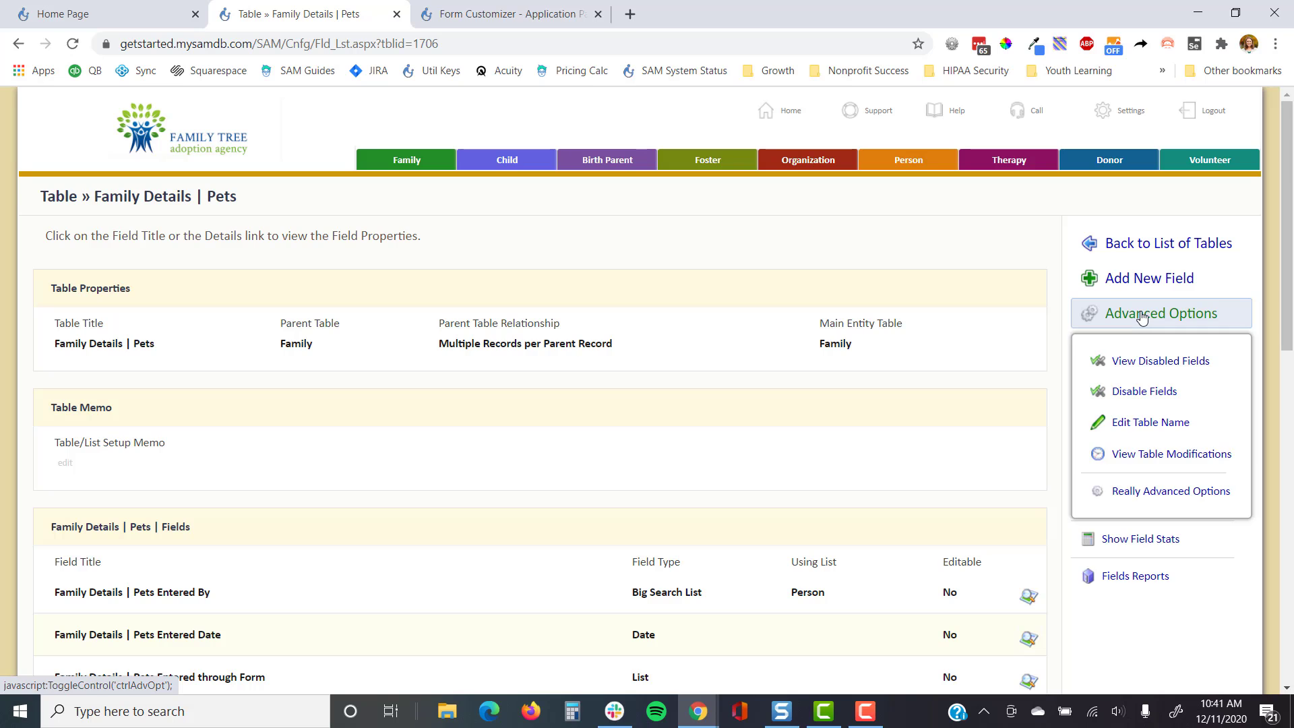
click(1170, 491)
scroll(1165, 506, down, 4)
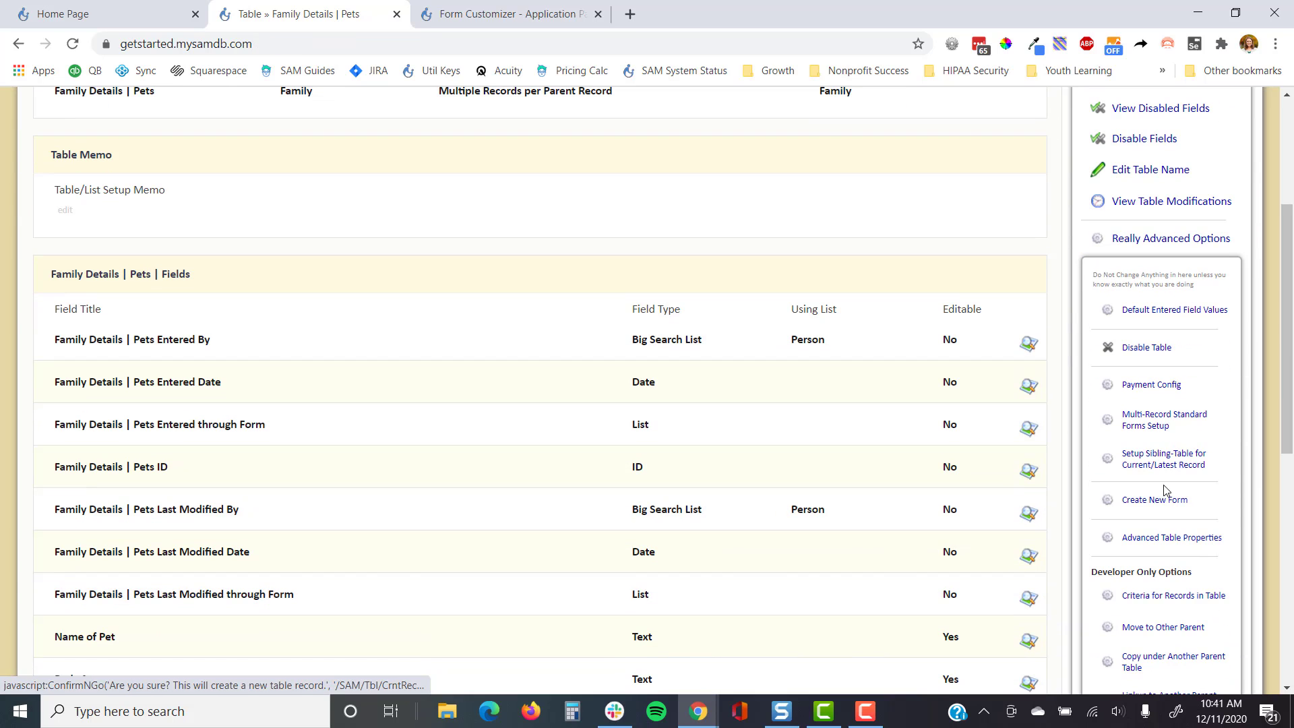
click(1148, 502)
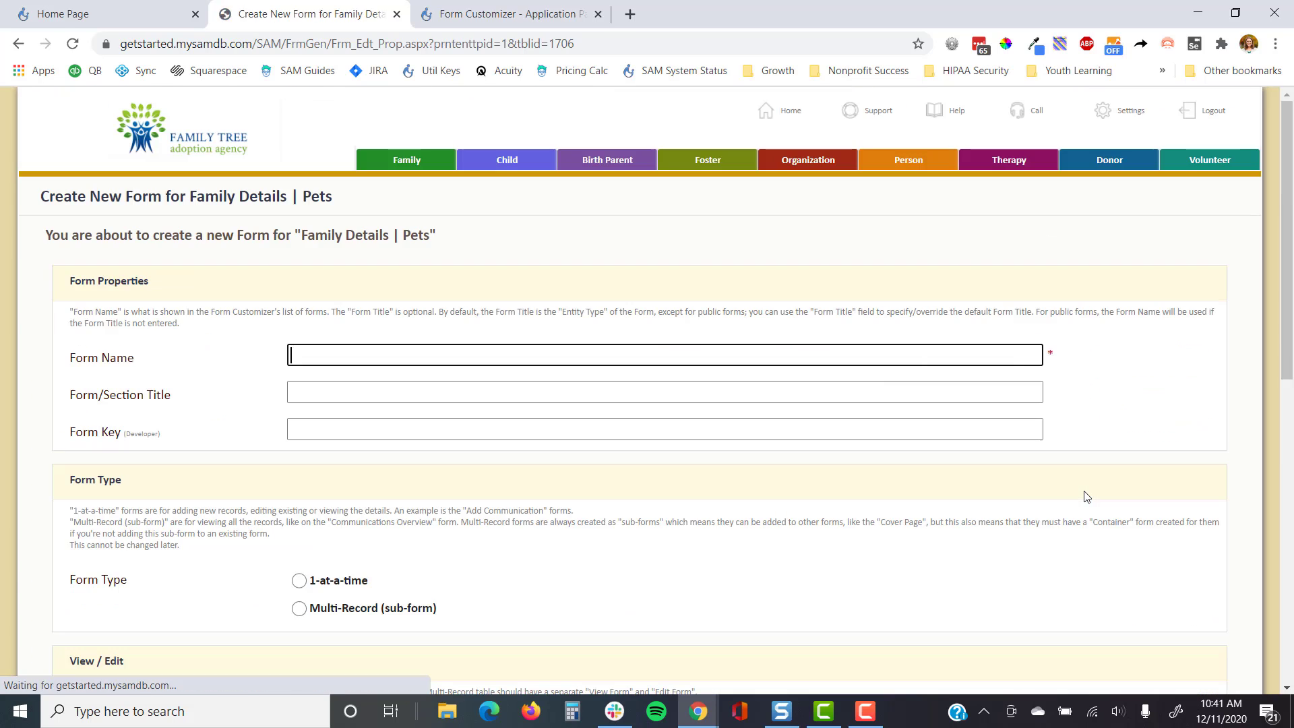
Name the form "Application | Pets" and give it the form/section title "Pets".
text(Fa)
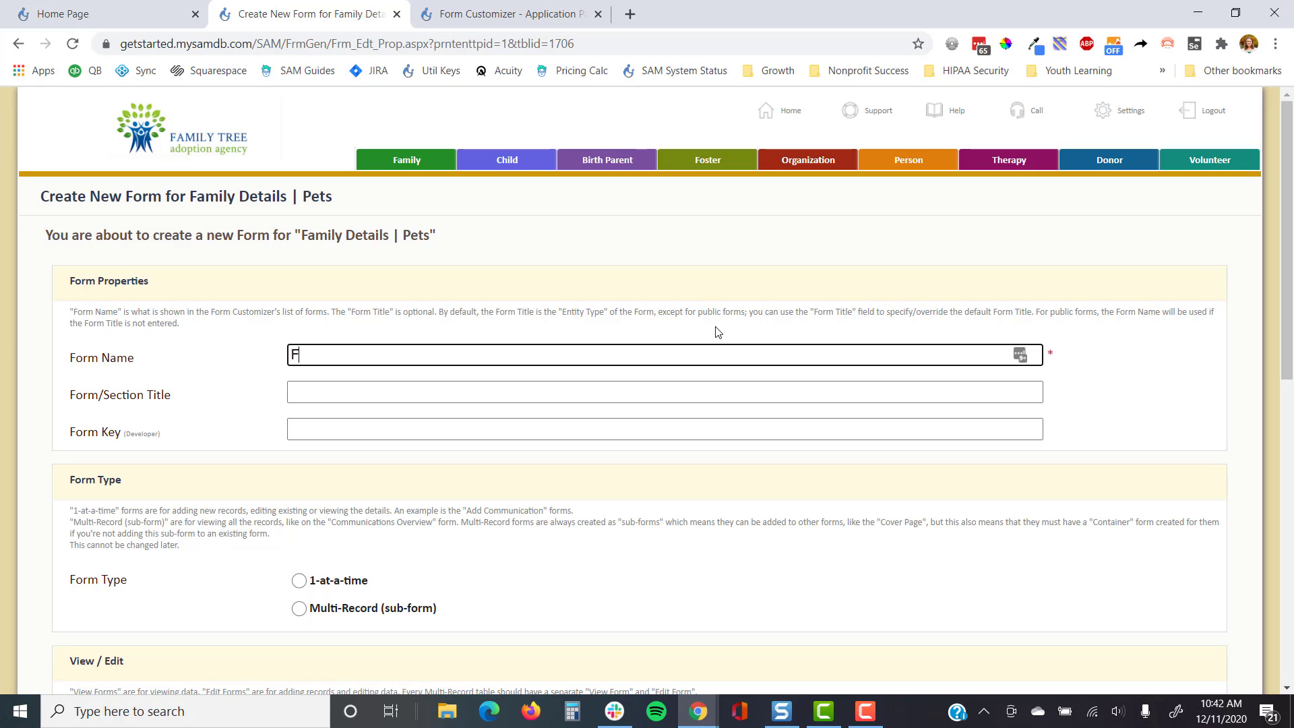
key(BackSpace)
key(BackSpace)
text(Apl)
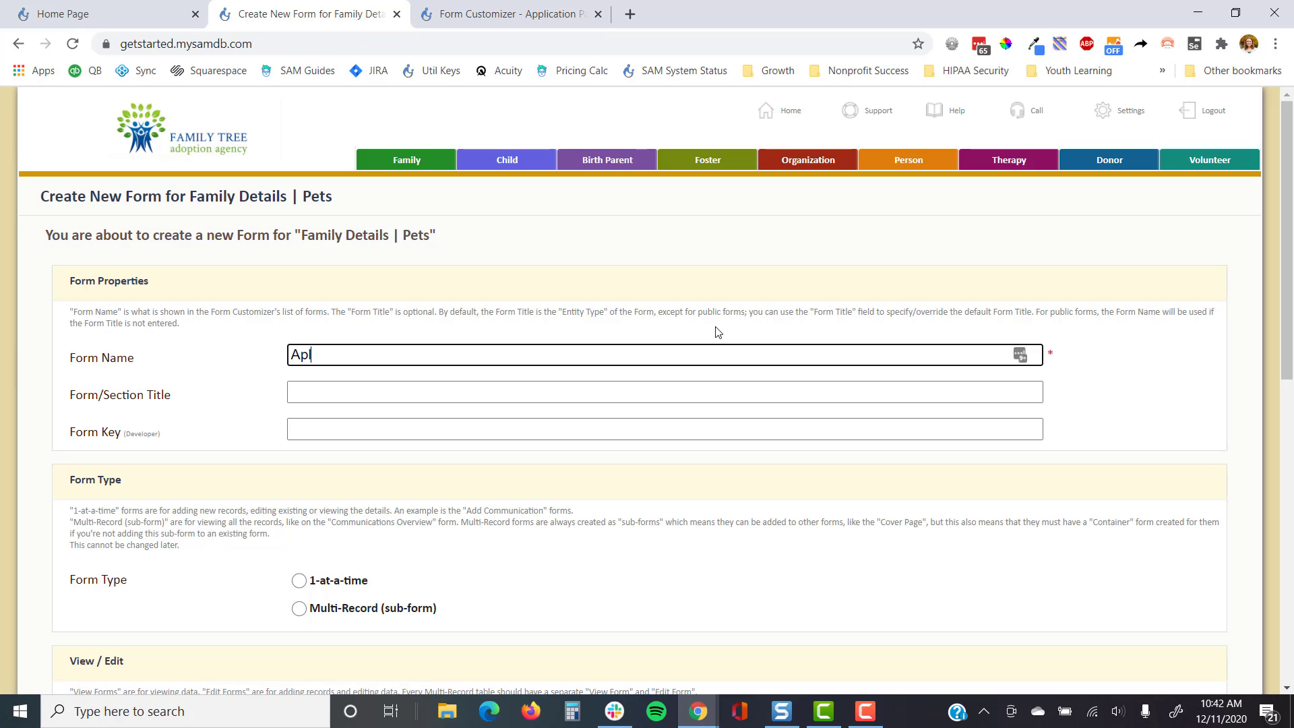
key(BackSpace)
text(plication | Pets)
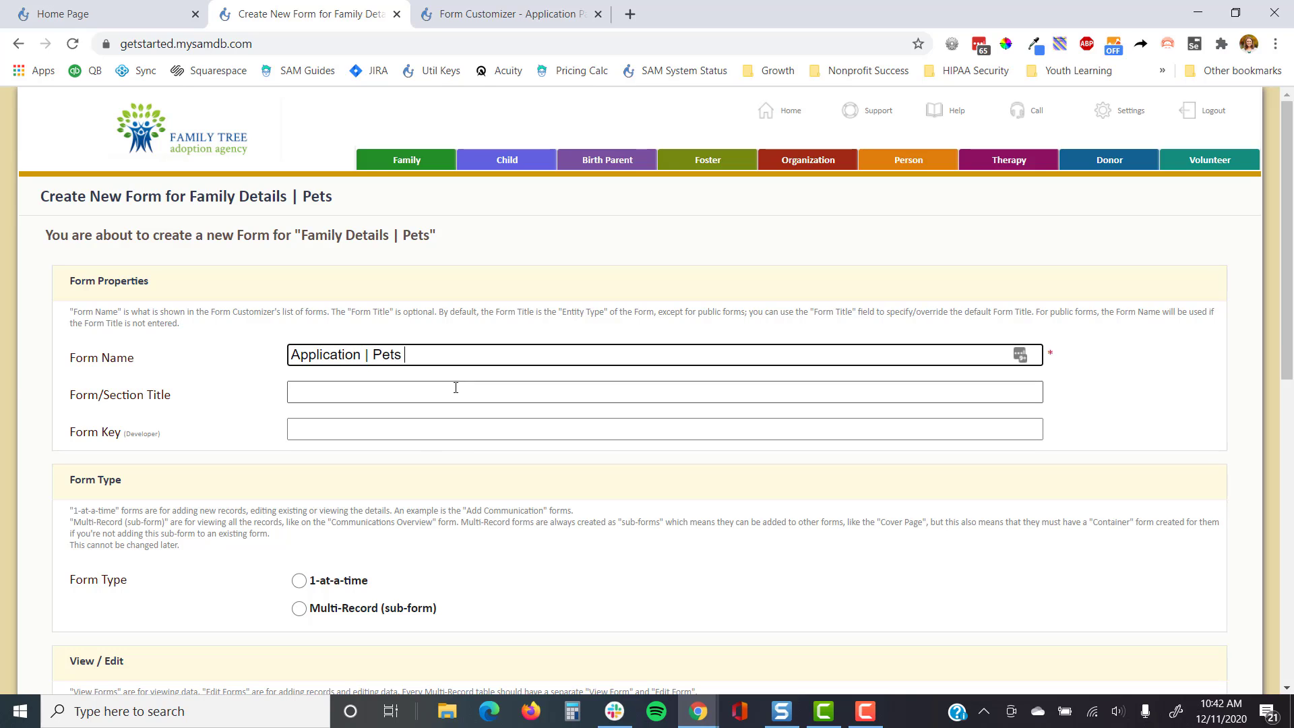
click(455, 387)
text(Pets)
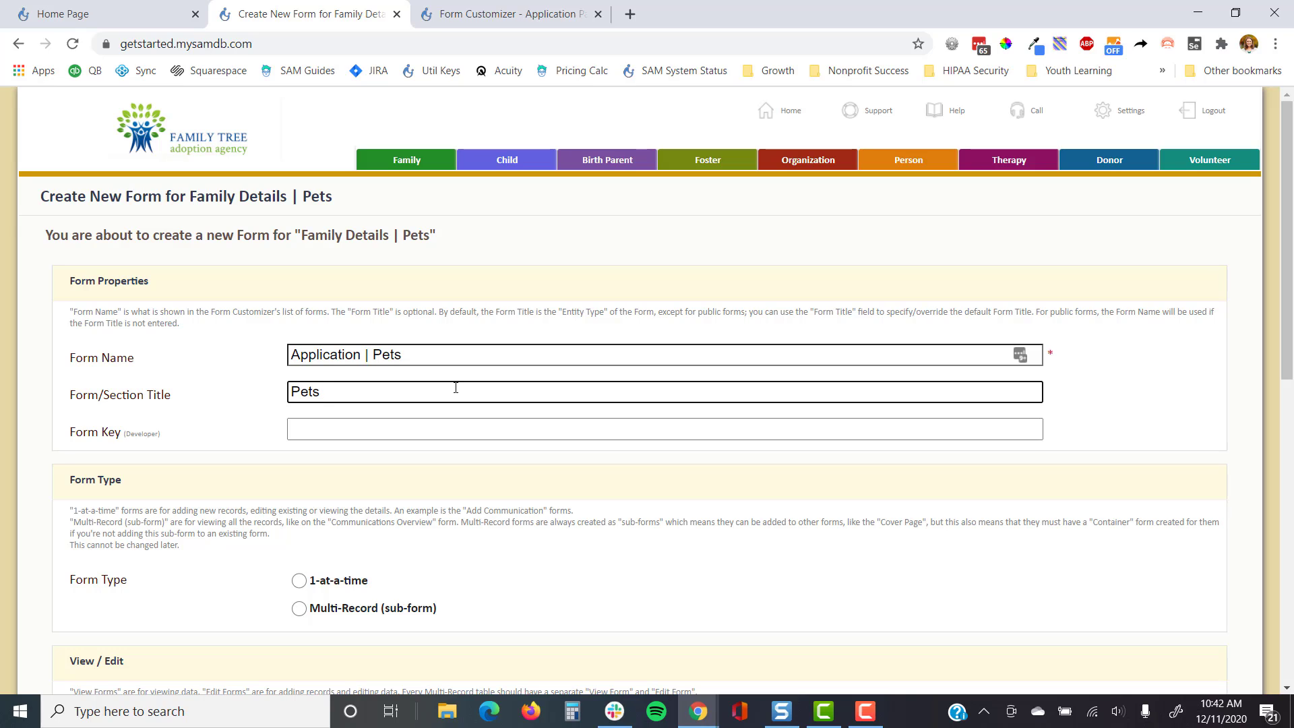
drag(373, 354, 257, 361)
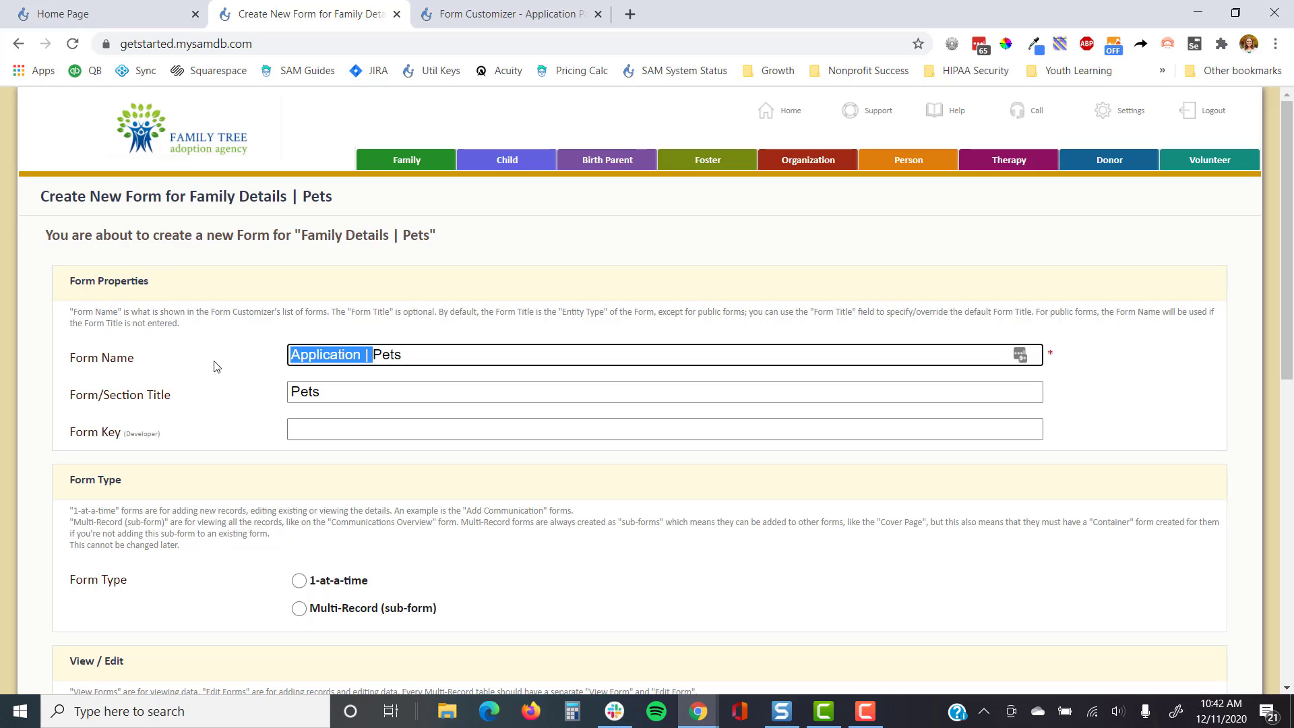
click(244, 361)
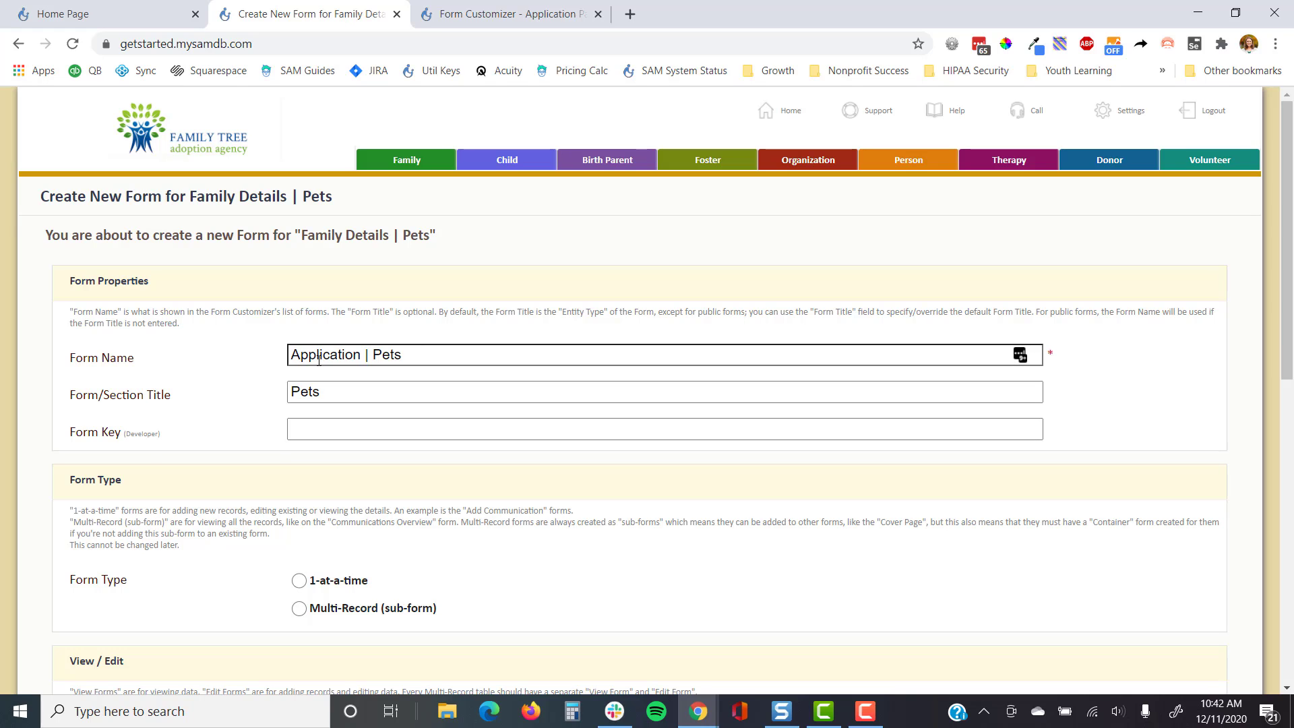
Set the form type to Multi-Record (sub-form) and review the option to create a container form.
scroll(318, 359, down, 3)
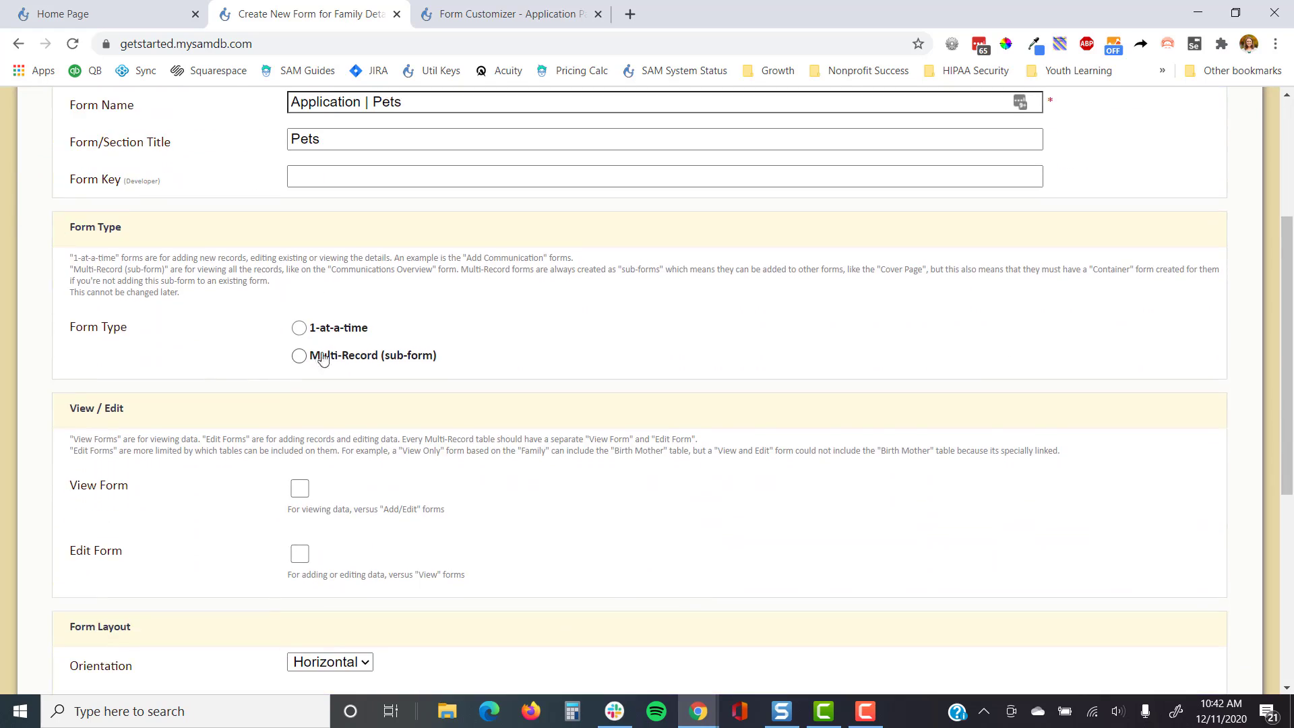
click(330, 362)
drag(471, 358, 383, 361)
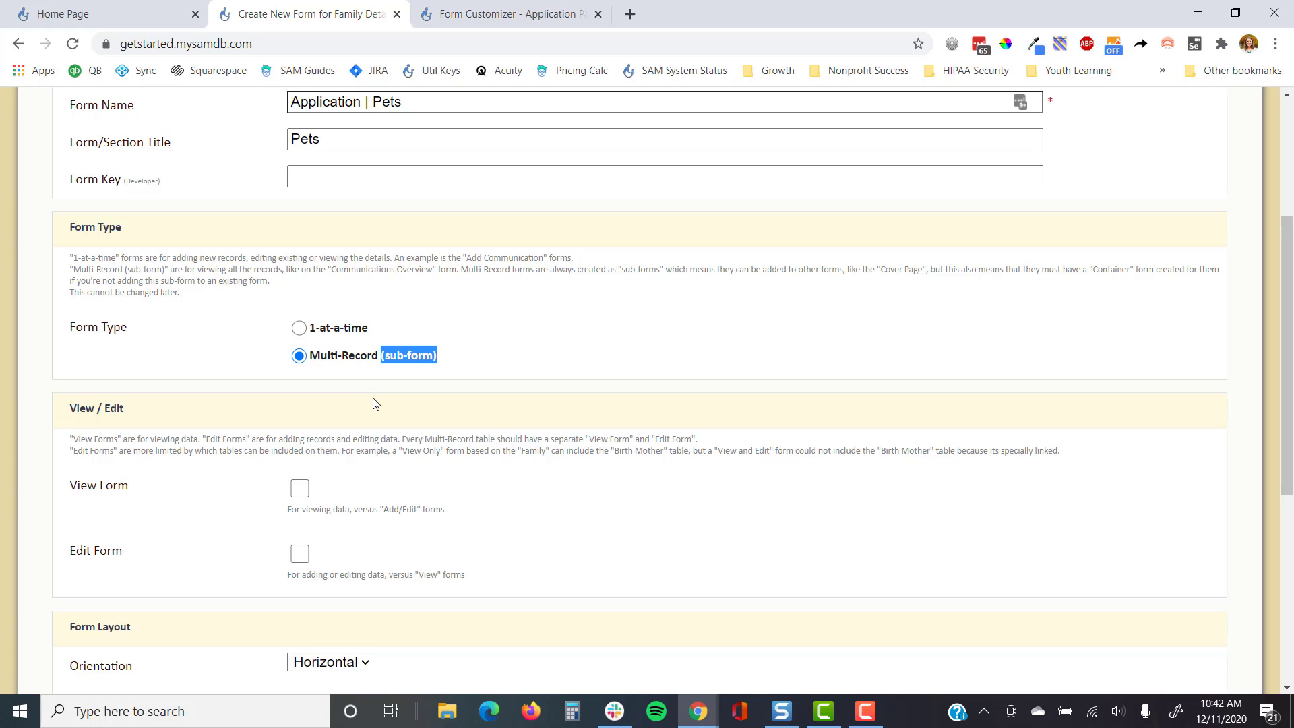
scroll(375, 404, down, 6)
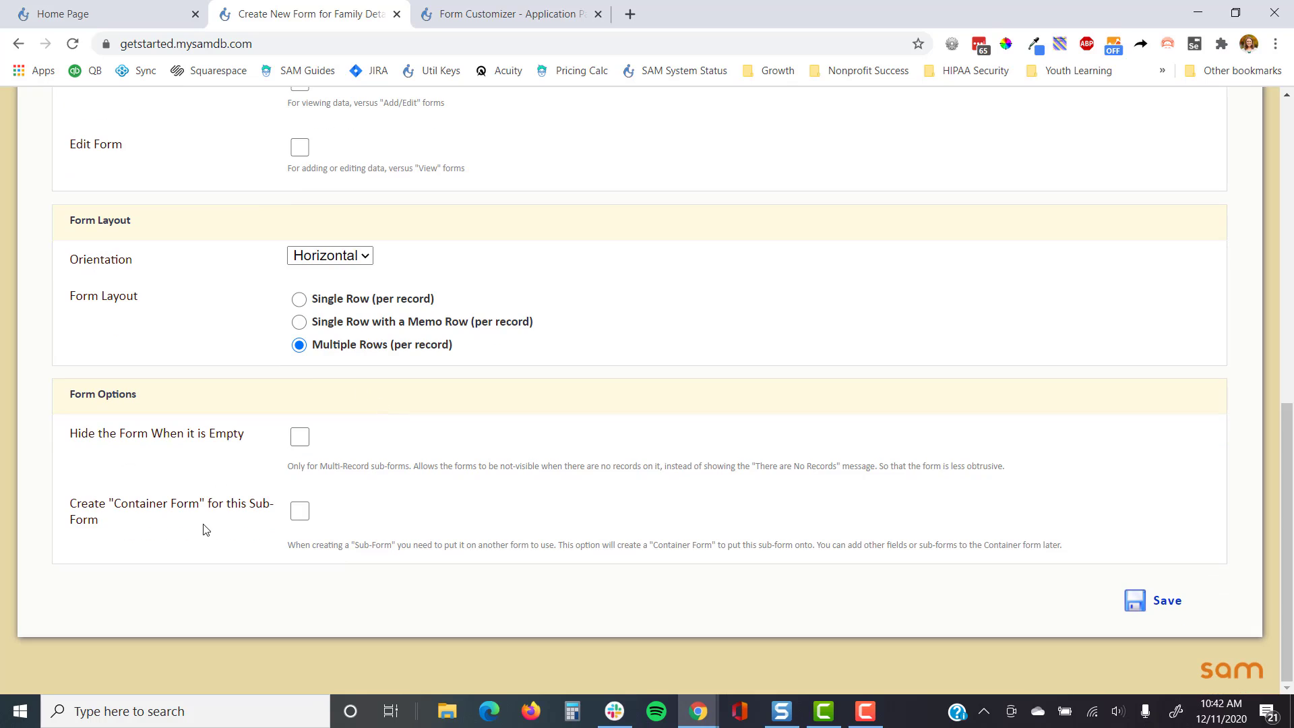
drag(103, 524, 74, 500)
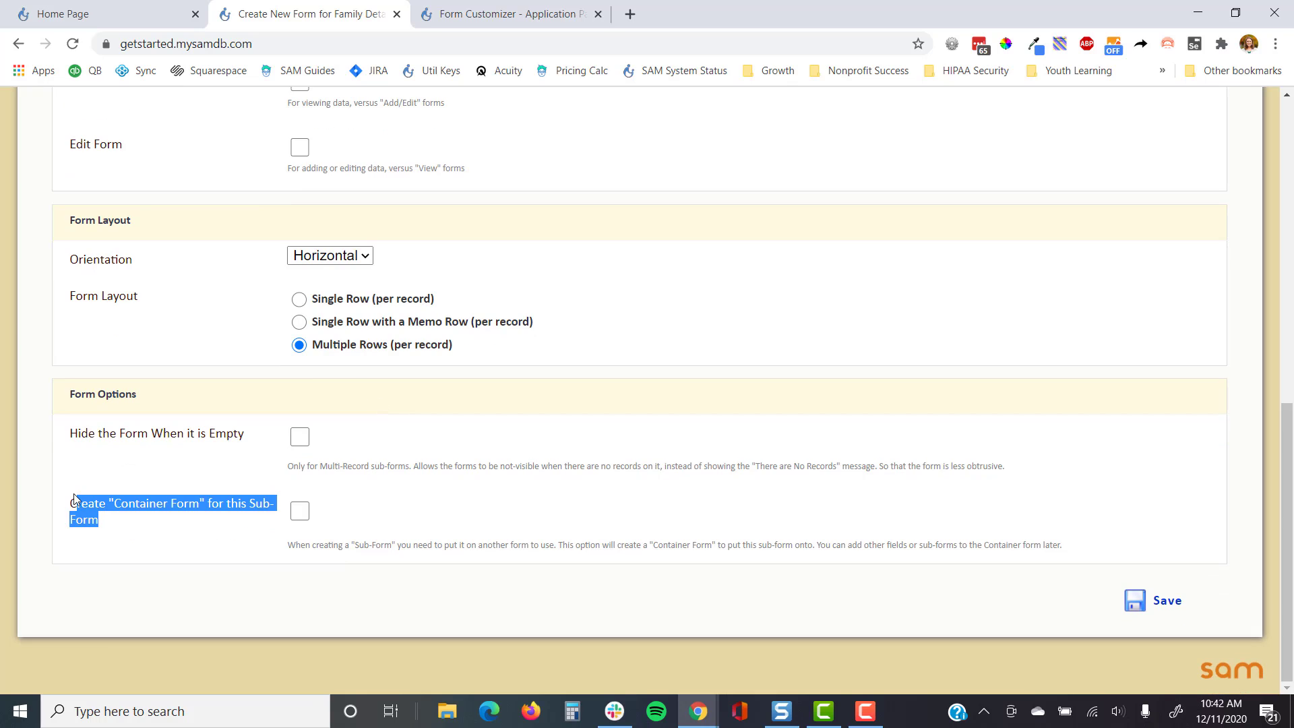
click(155, 545)
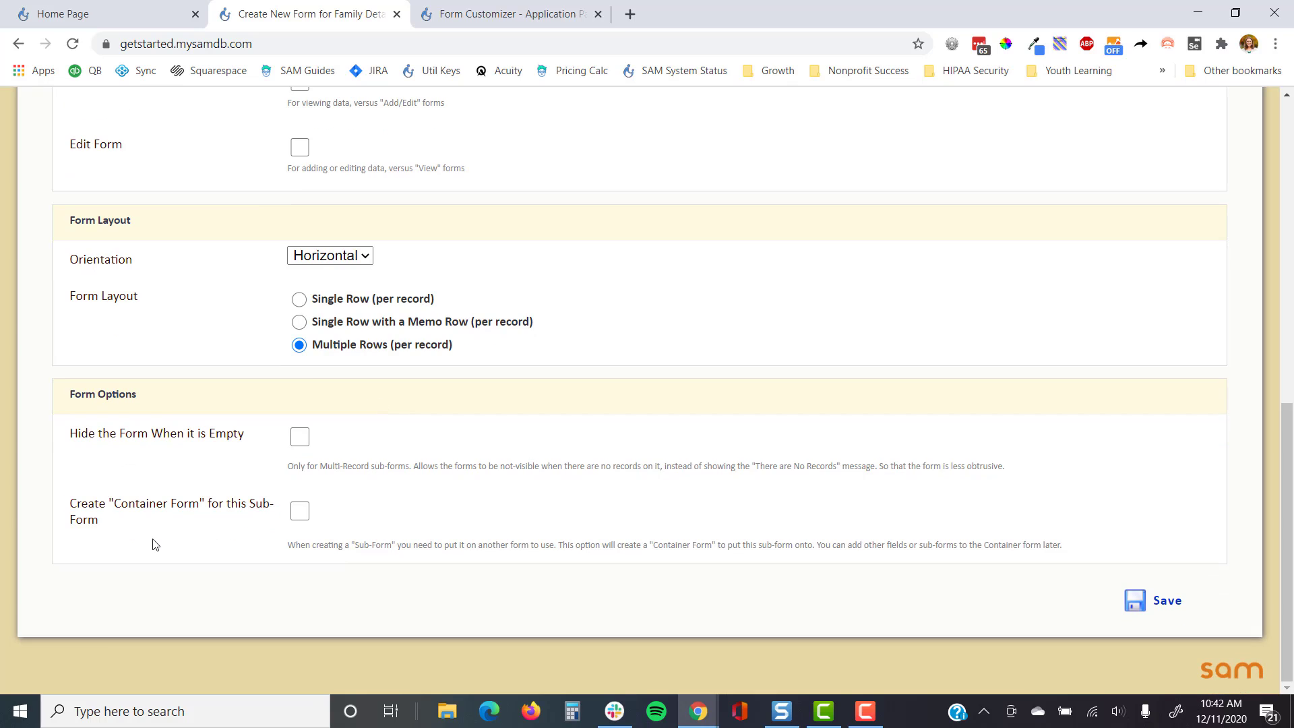
Enable both View Form and Edit Form for the new sub-form.
scroll(155, 545, up, 4)
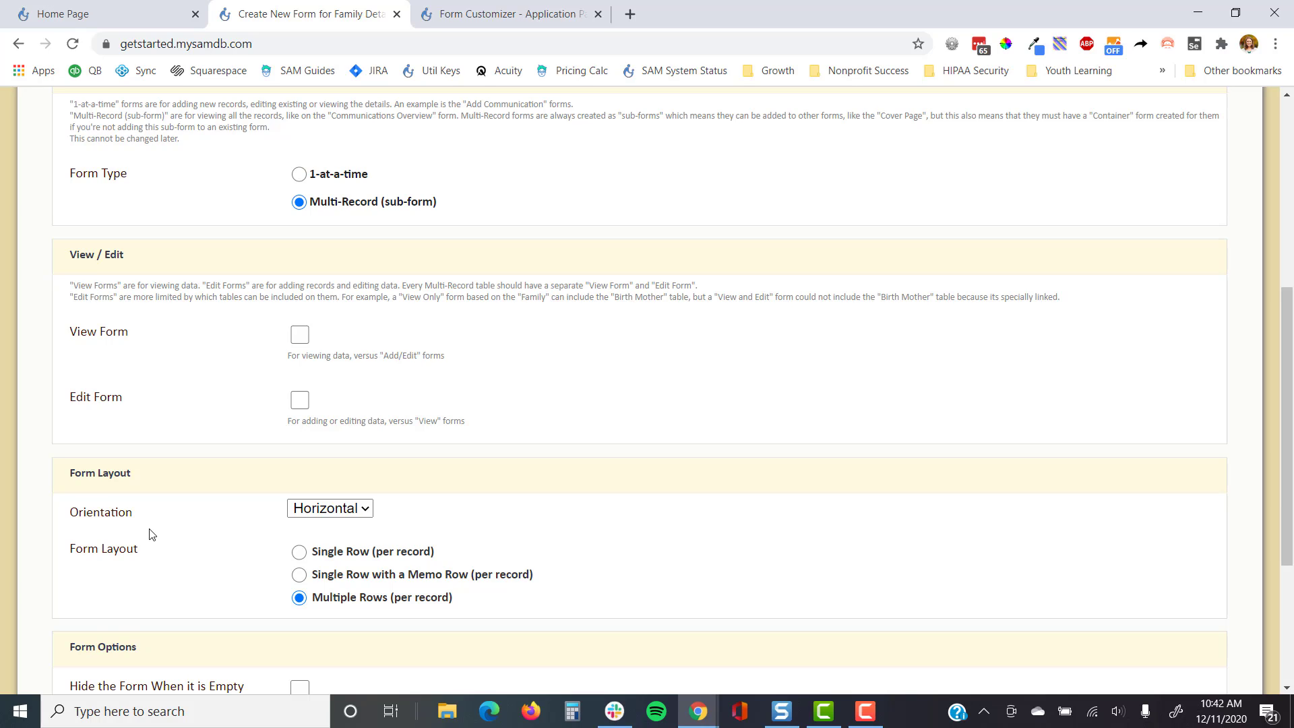
click(302, 340)
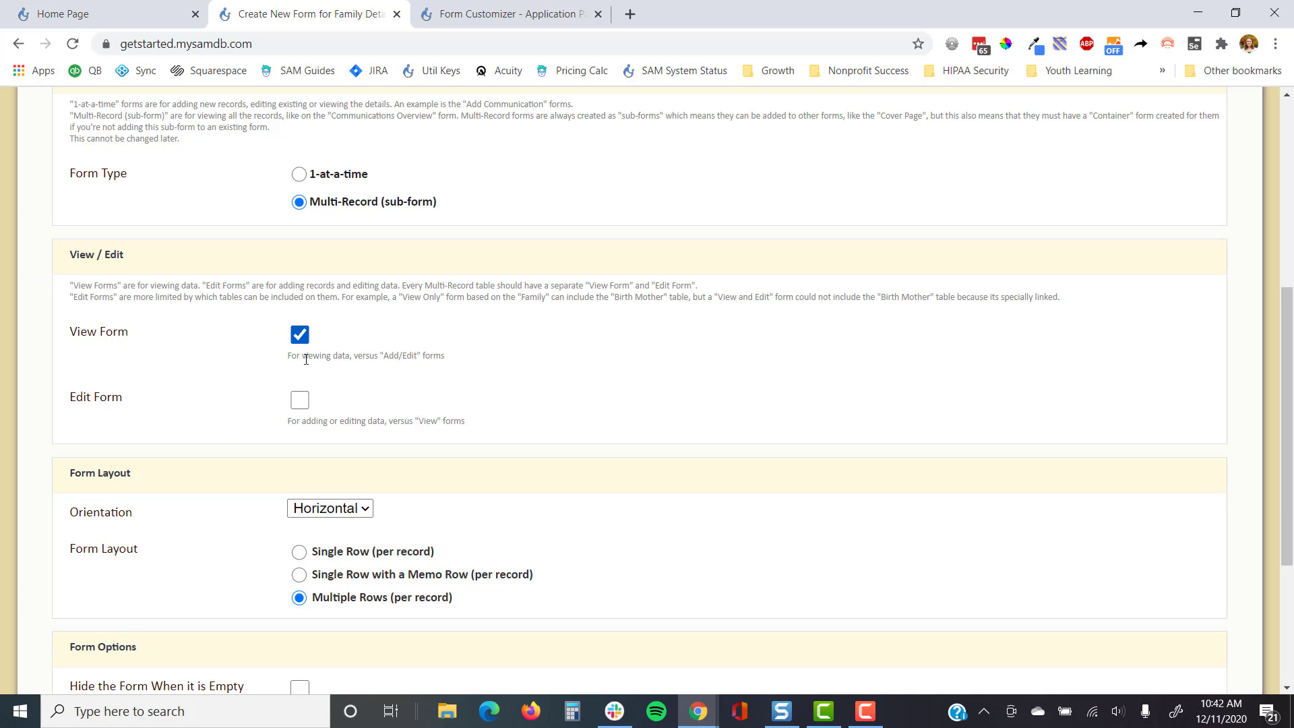
click(304, 394)
Set the form layout to Single Row (per record), review the form options, and save the new form.
scroll(141, 425, down, 3)
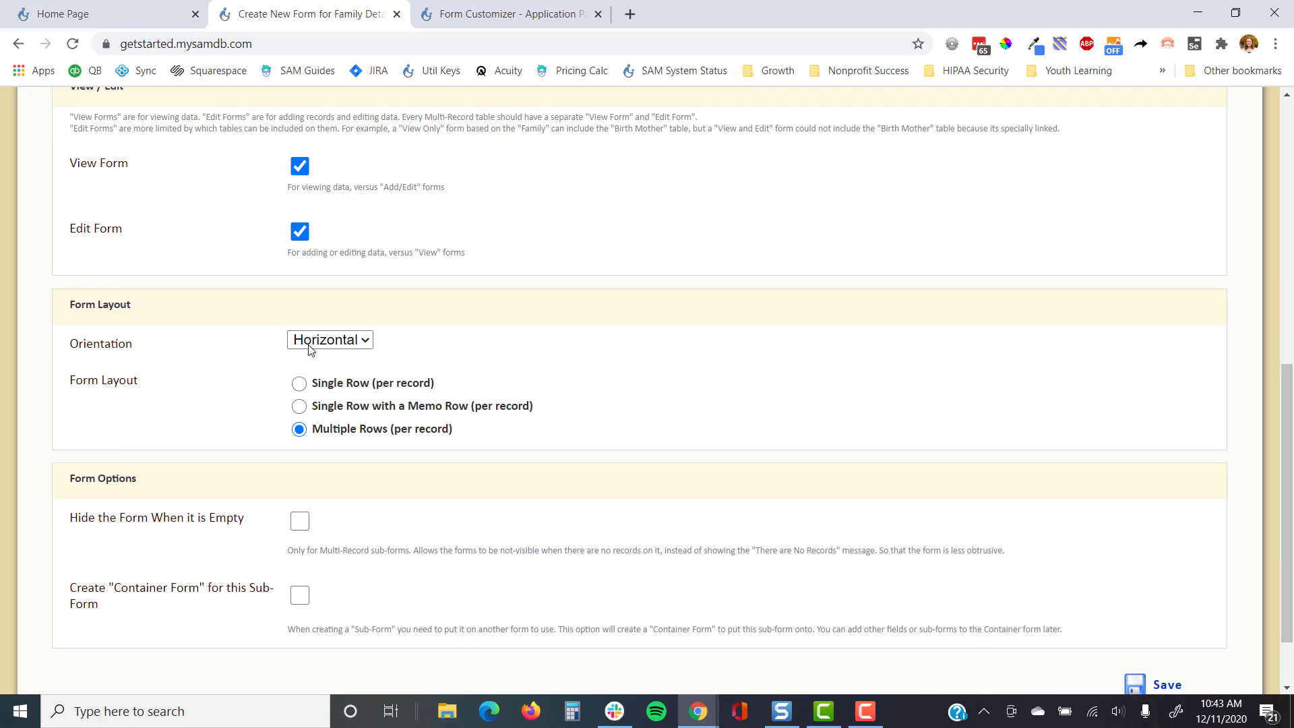
click(299, 384)
scroll(229, 450, down, 2)
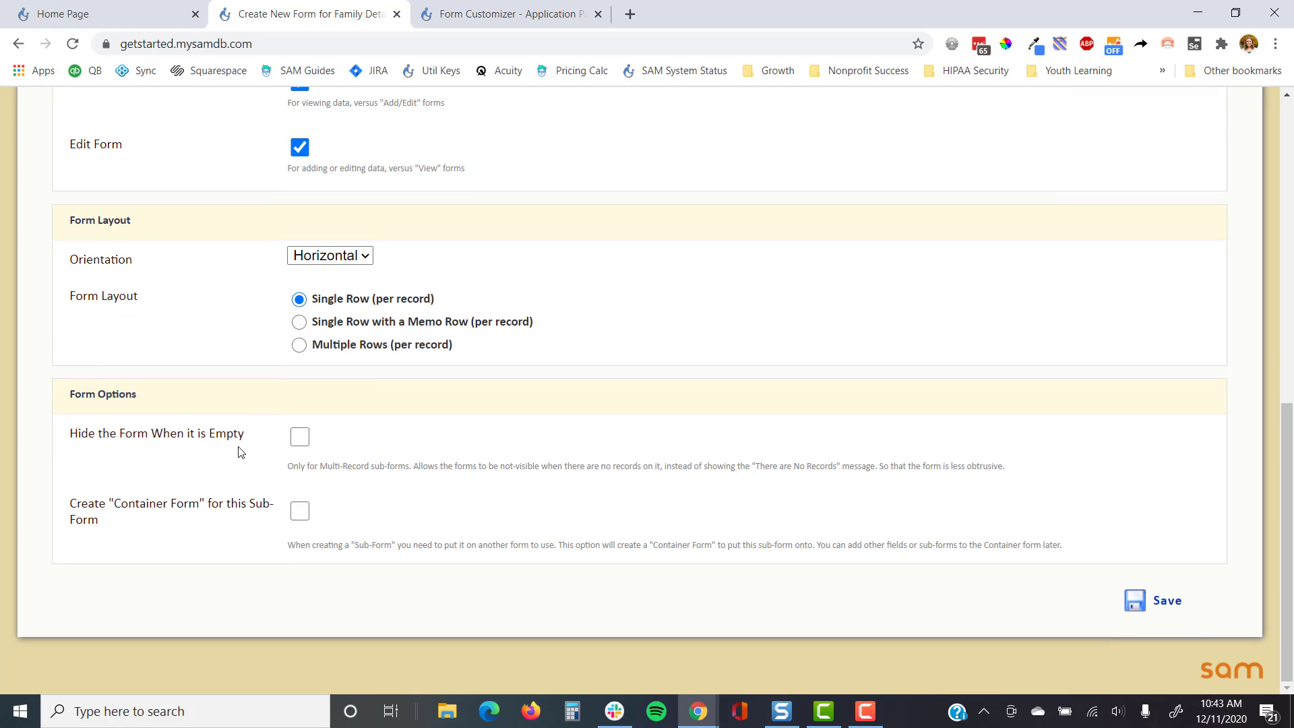
drag(254, 439, 67, 446)
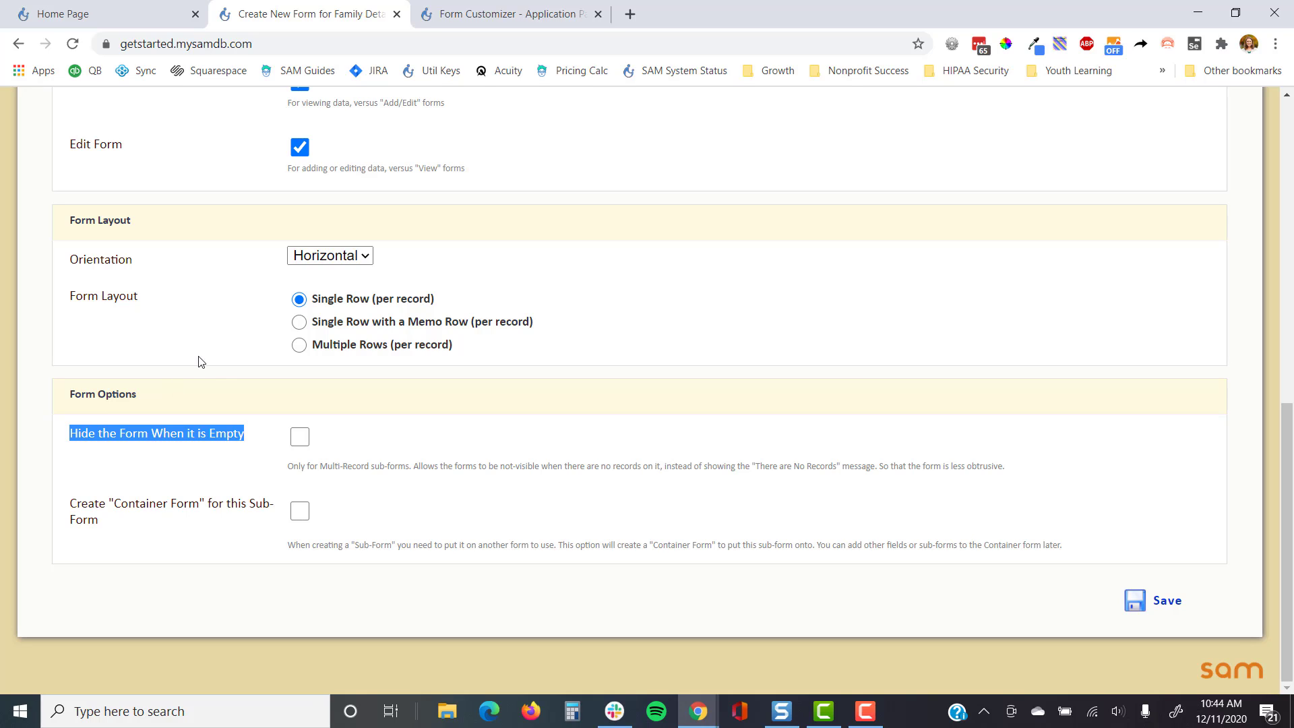
click(217, 389)
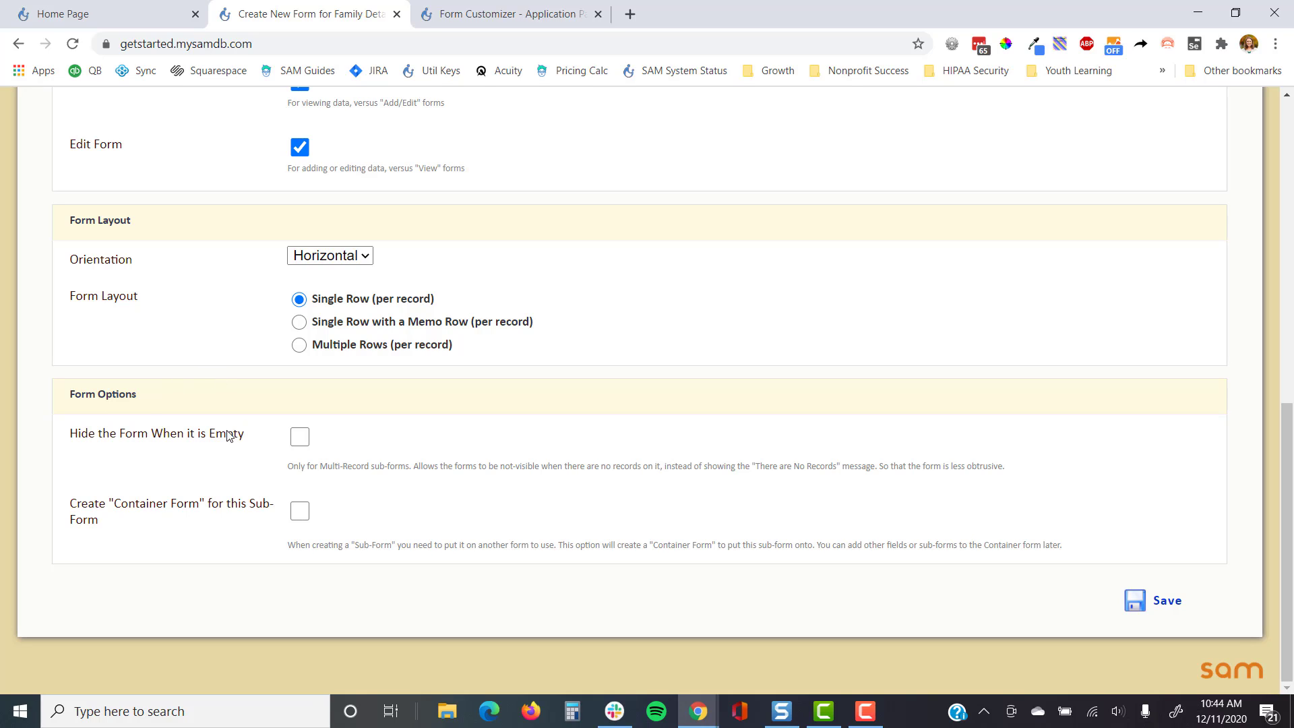
drag(102, 523, 70, 499)
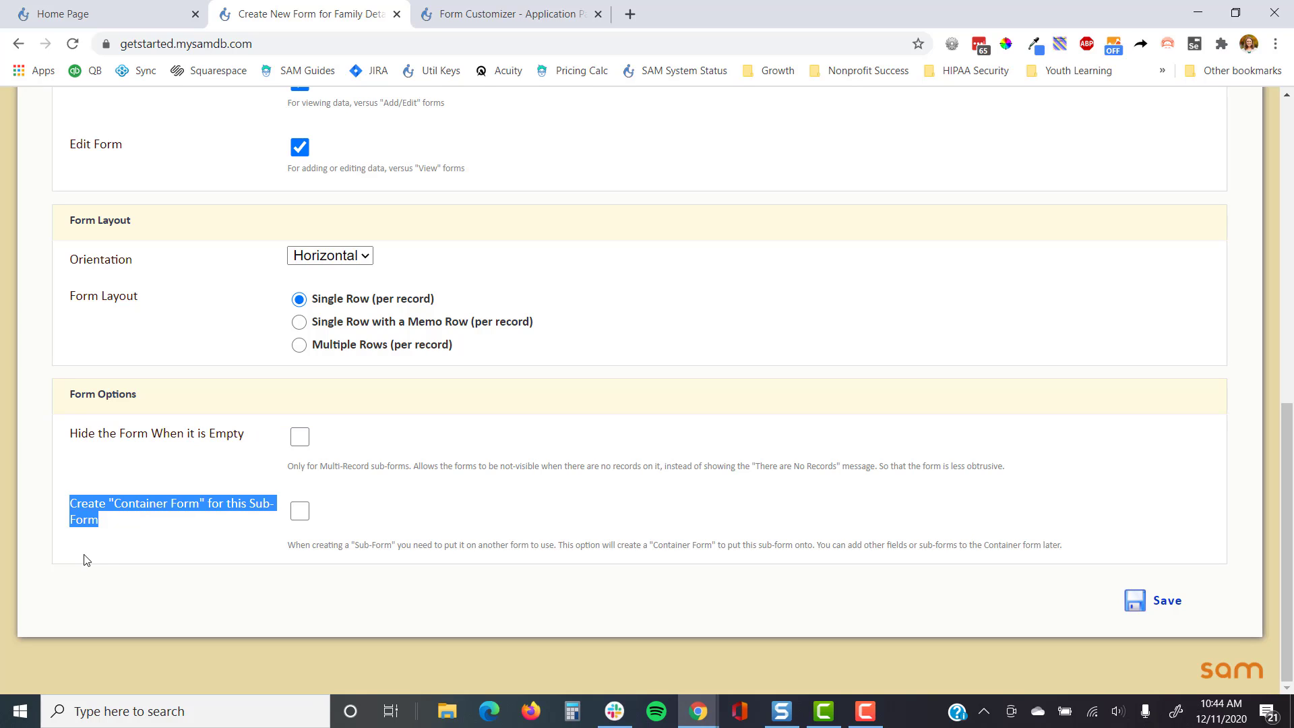
click(1151, 601)
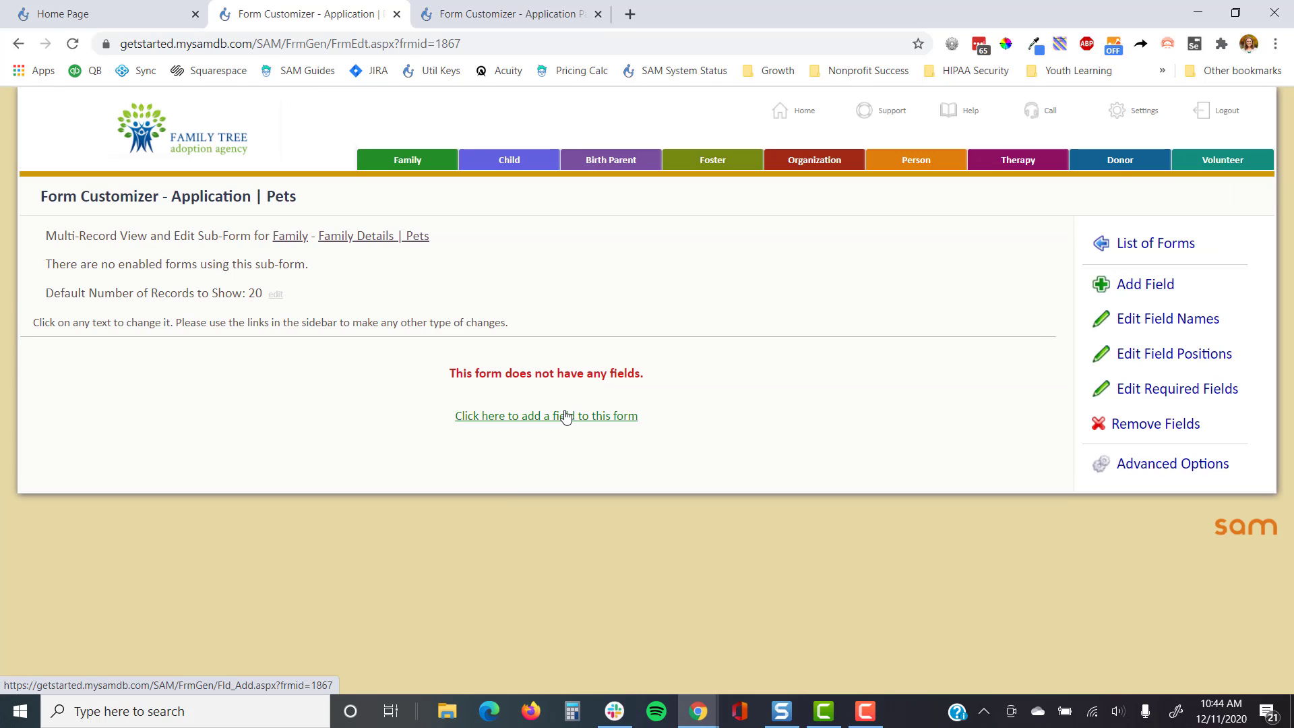
Add the fields Name of Pet, Pet's Age and Type of Pet to the empty form in one go.
click(566, 416)
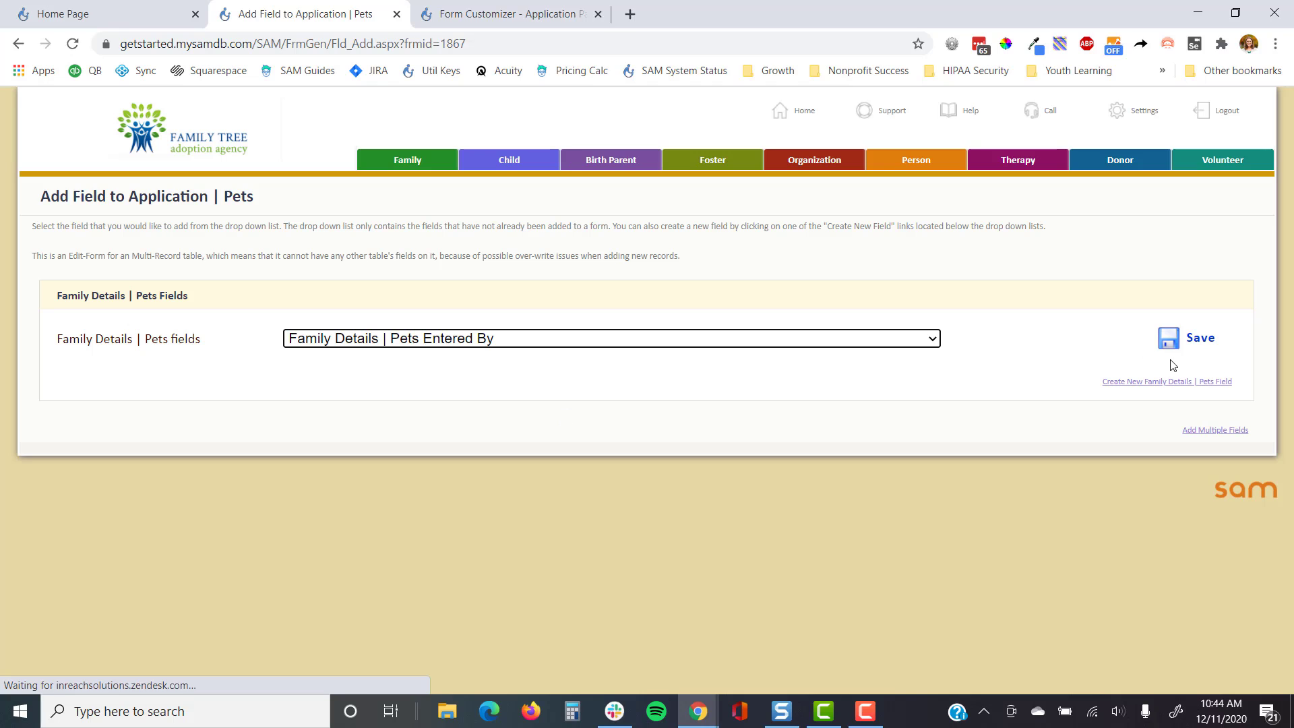
click(1200, 433)
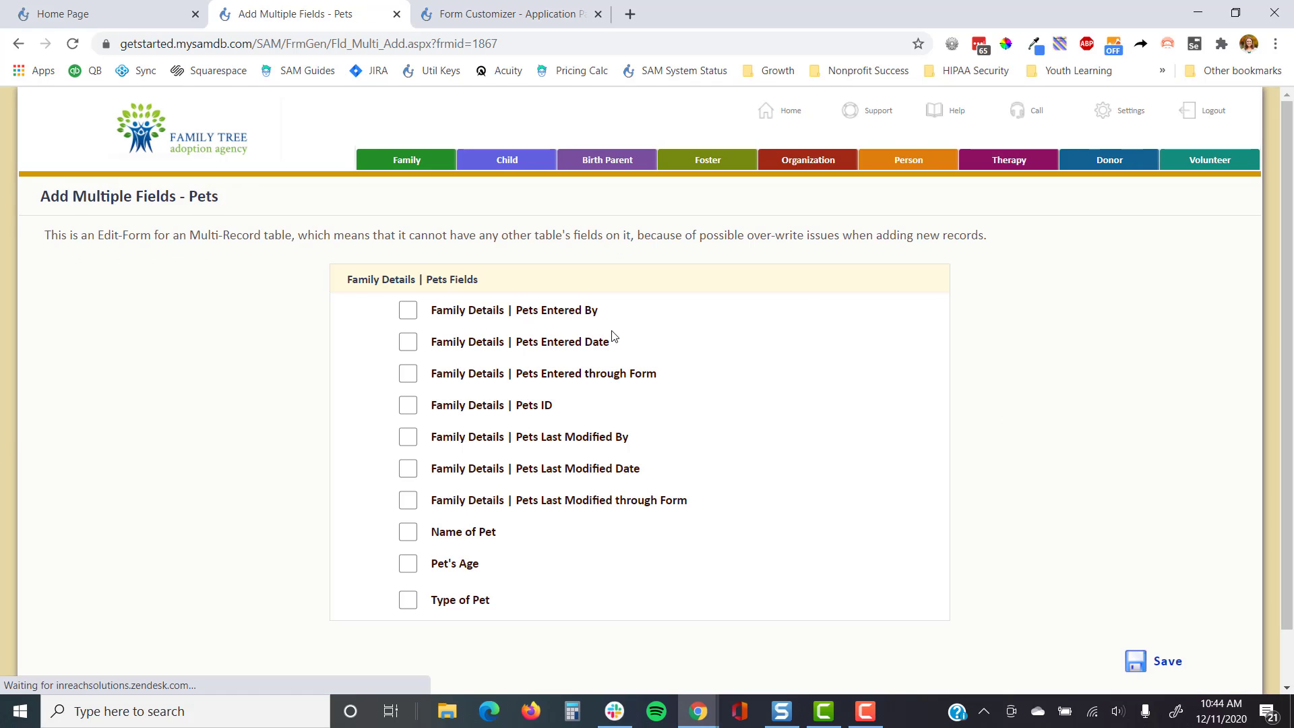
click(477, 528)
click(461, 570)
click(464, 605)
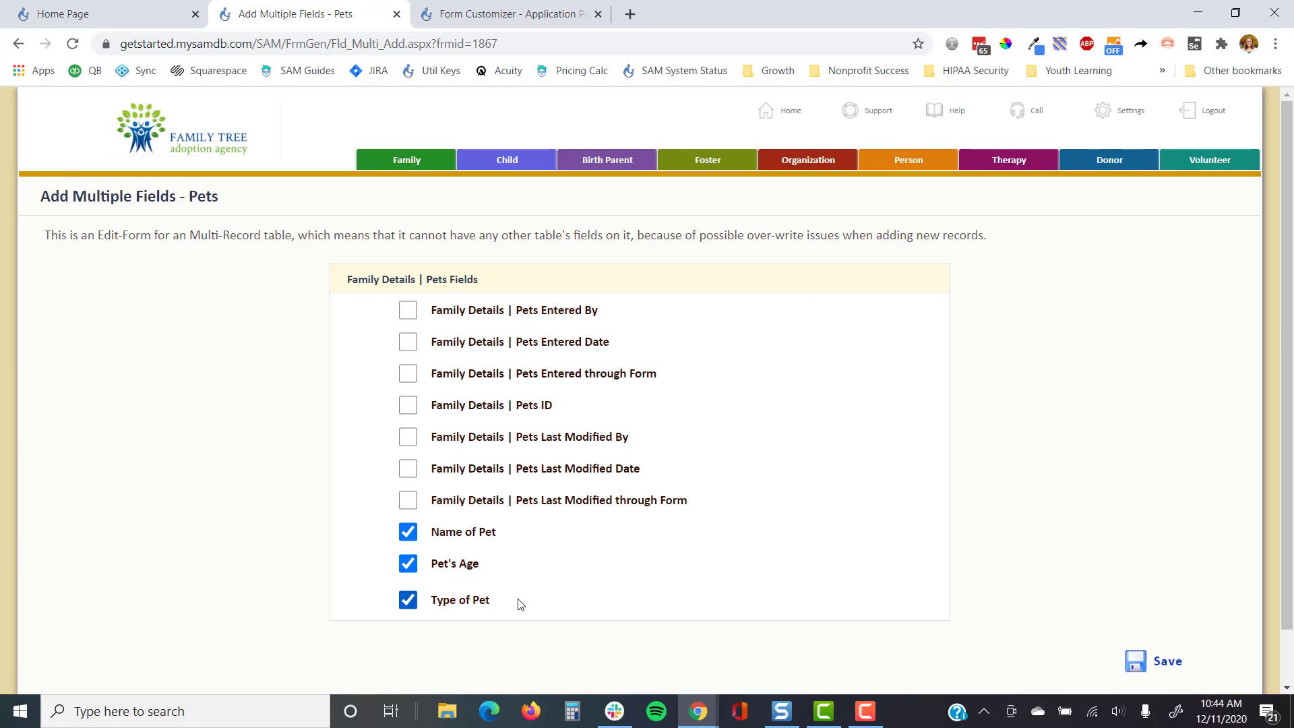
click(1150, 652)
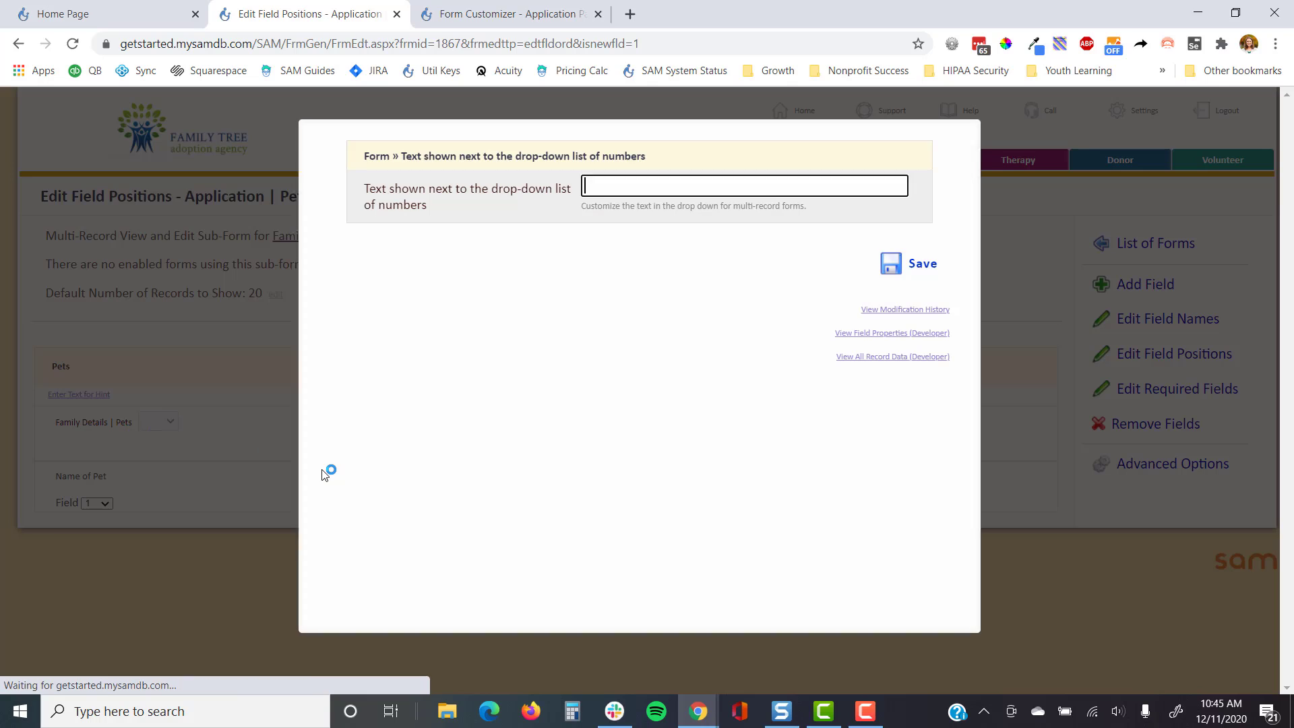
Set the text beside the drop-down list of numbers to "How many pets do you have in your home?" and save it.
text(How)
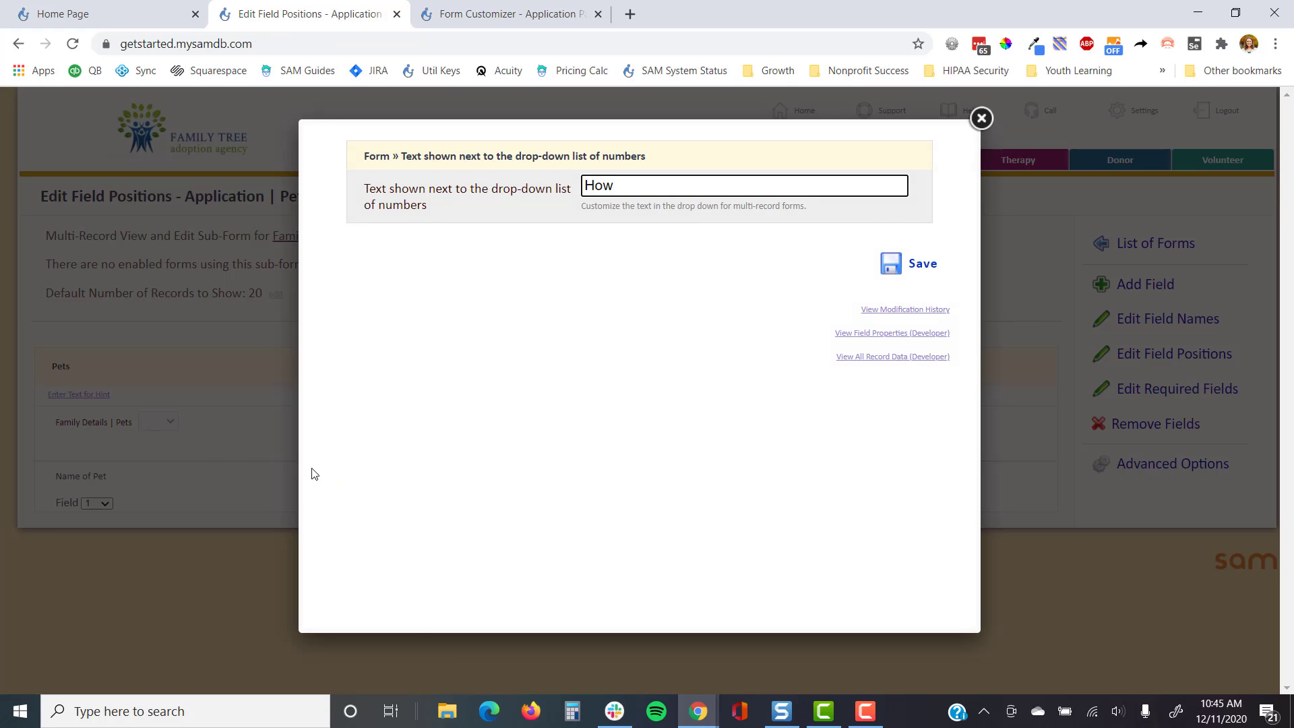
text( many pets do you have in your home?)
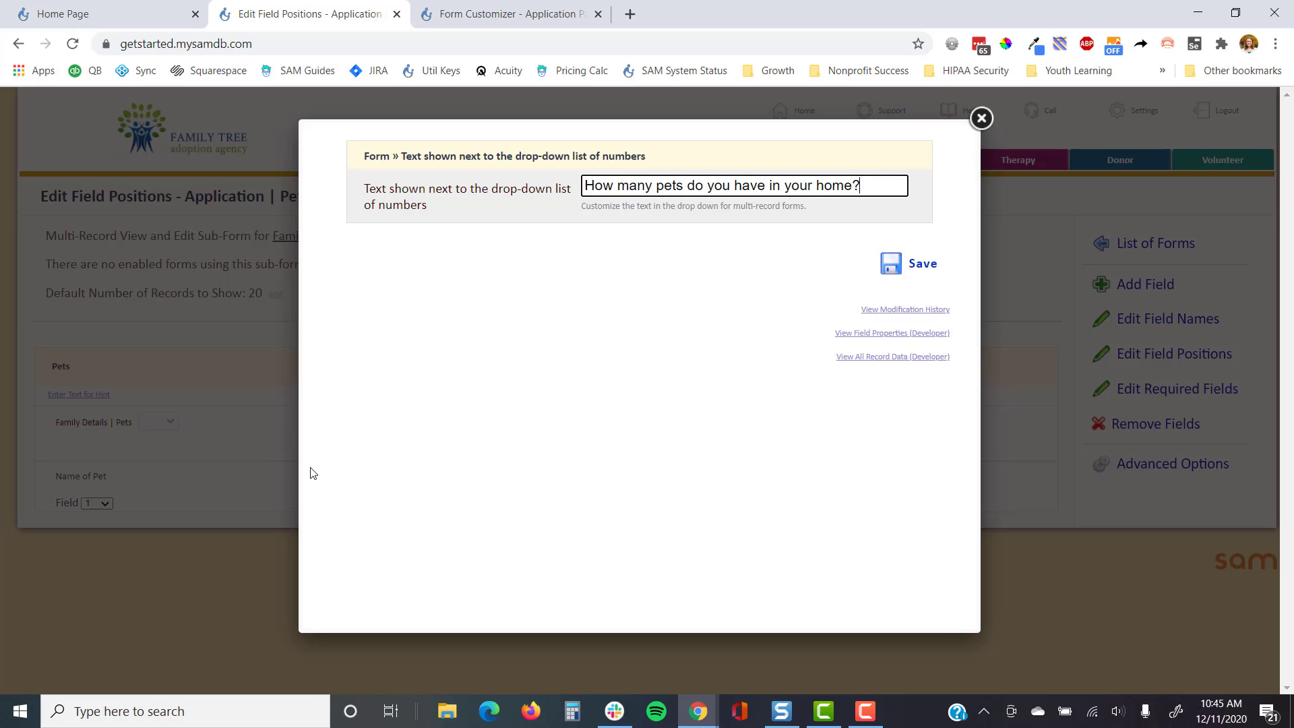
key(Tab)
key(Return)
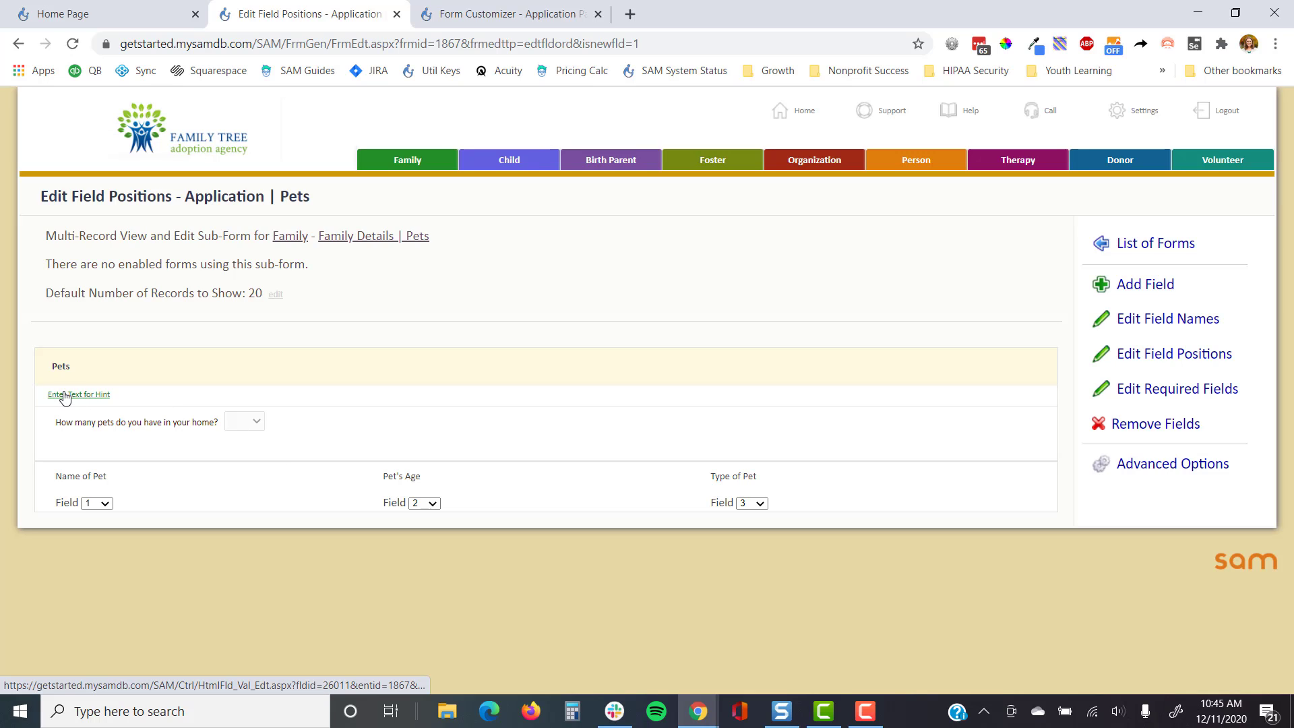
Change the form section header to "Pets in your home" and save it.
click(60, 370)
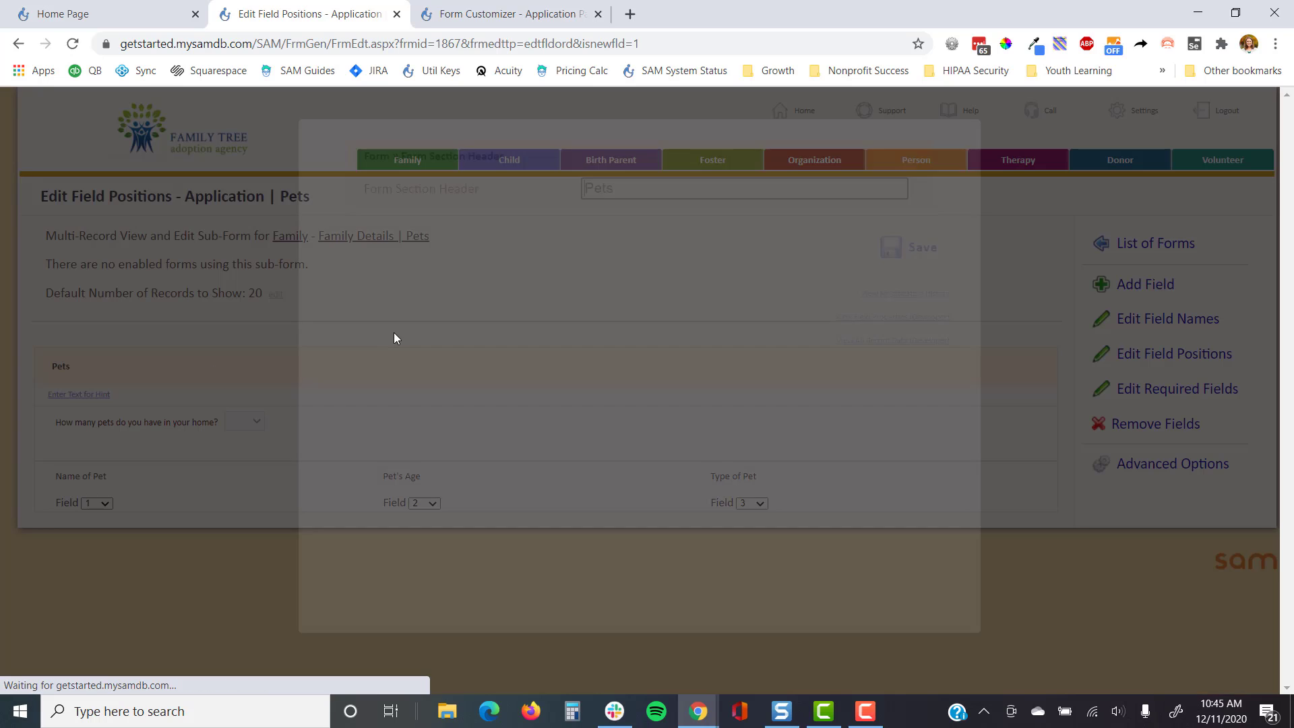
text(in )
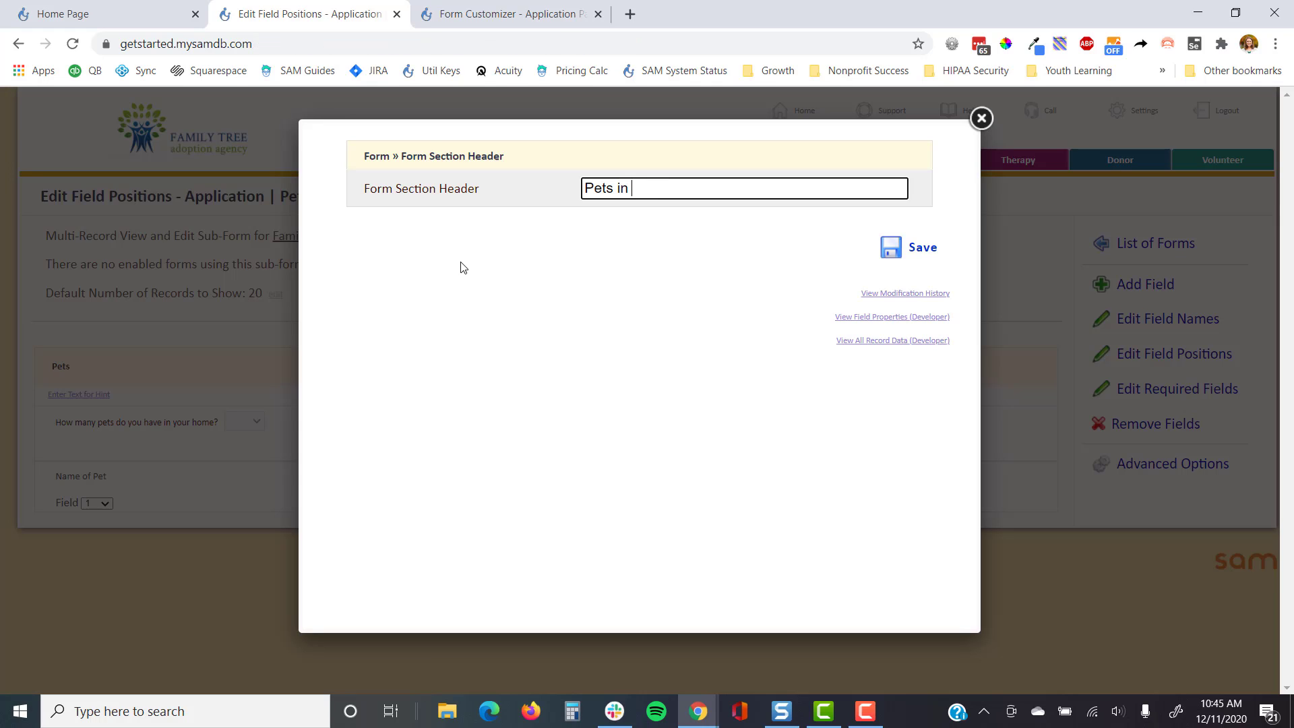
text(you r home)
key(Return)
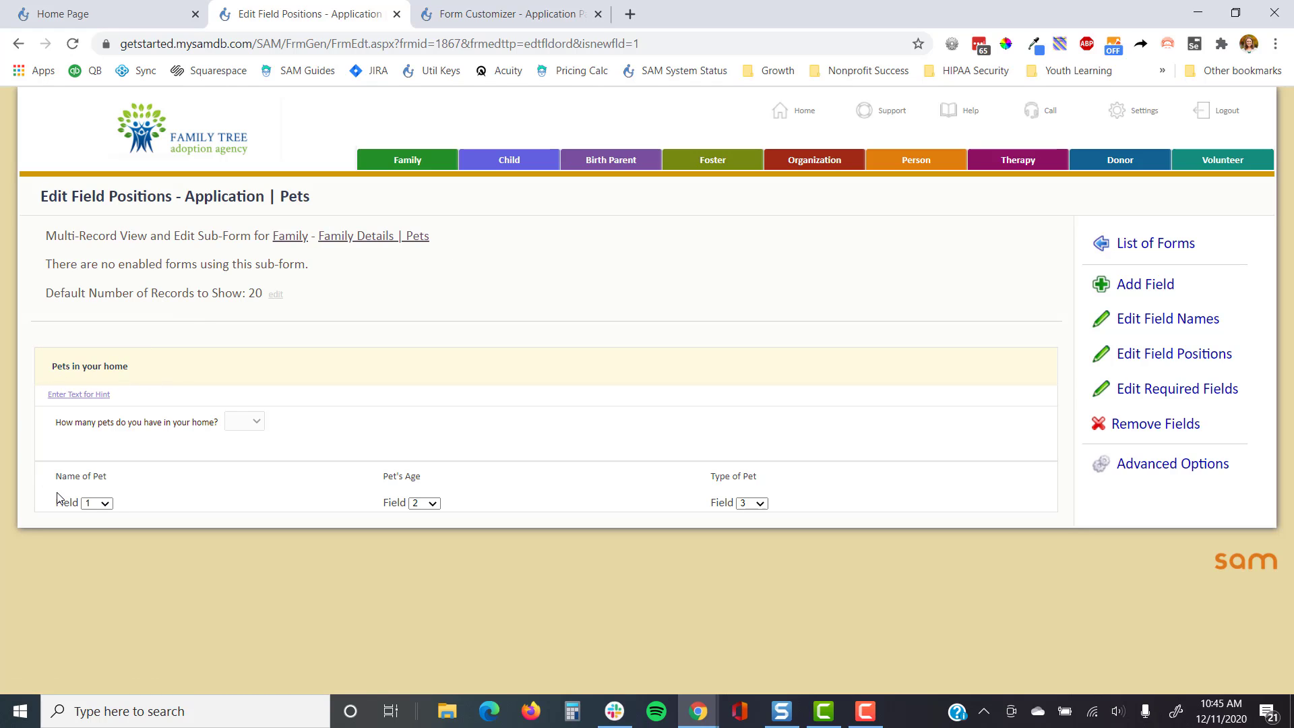
Add the Application | Pets sub-form to the Application Part 2: Home & Family form and save it.
click(545, 19)
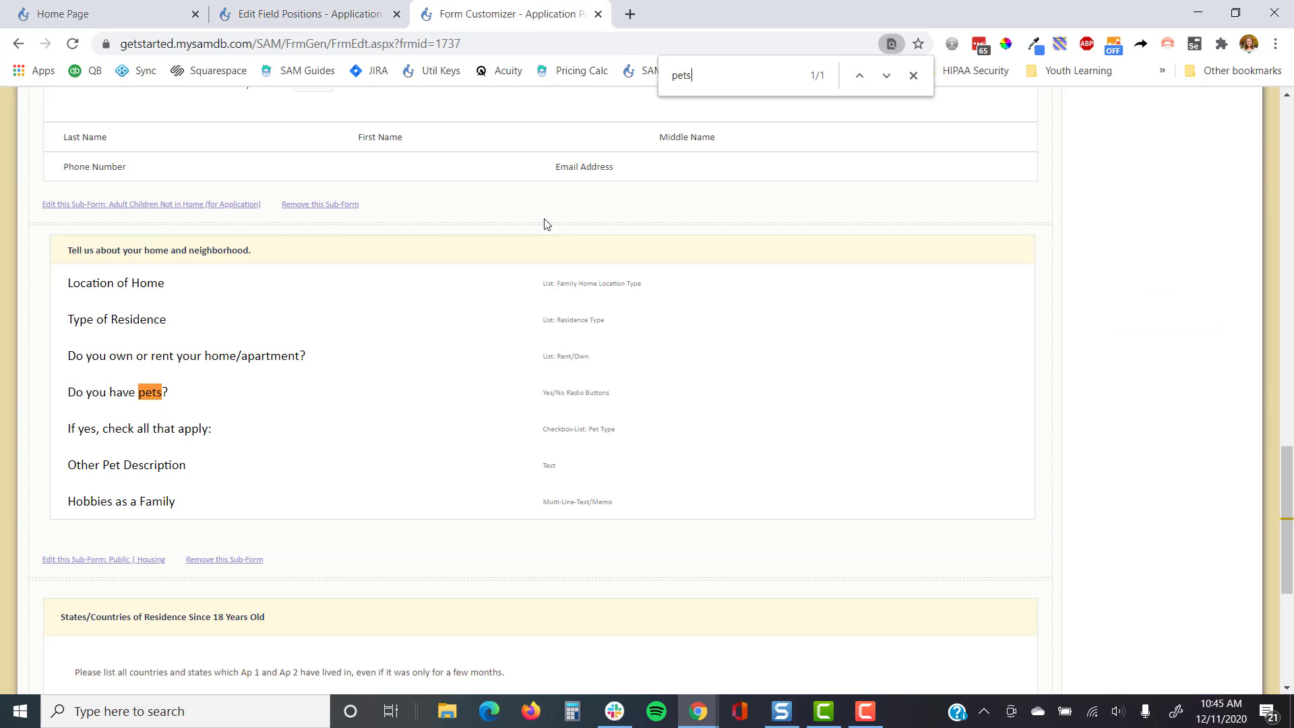
scroll(633, 354, up, 4)
scroll(637, 357, up, 10)
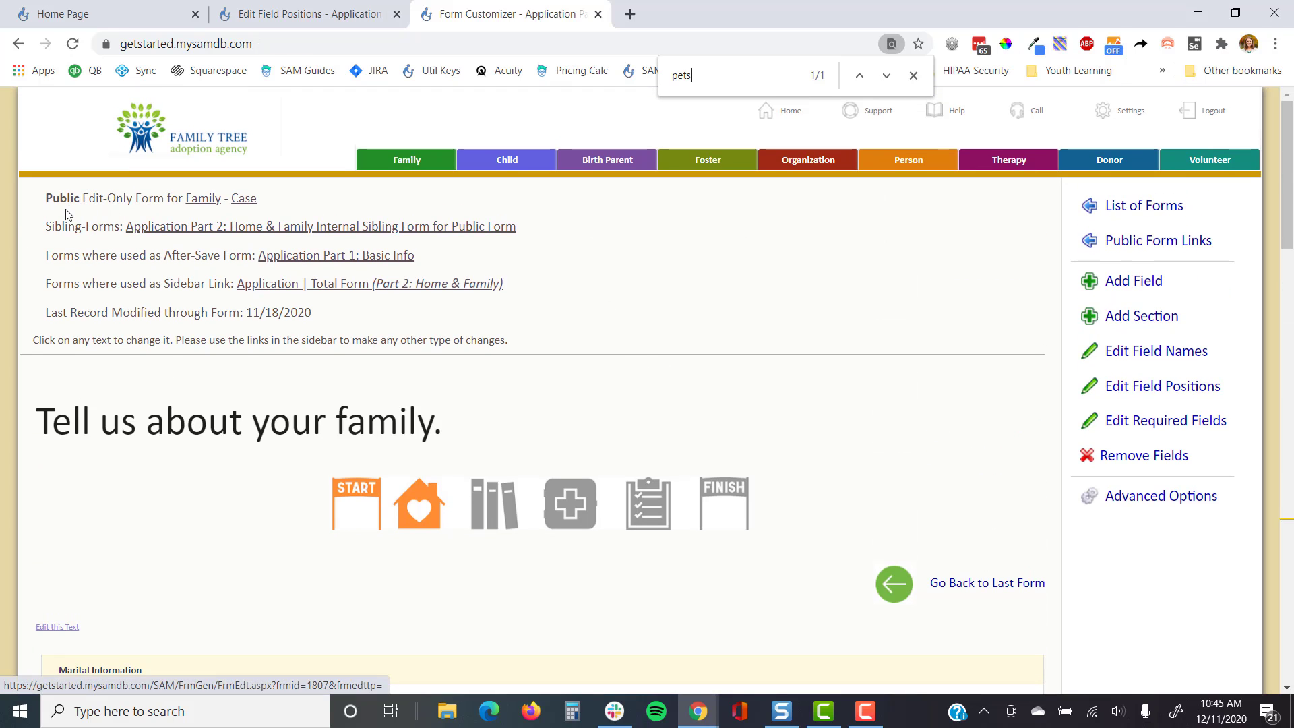
drag(42, 199, 132, 214)
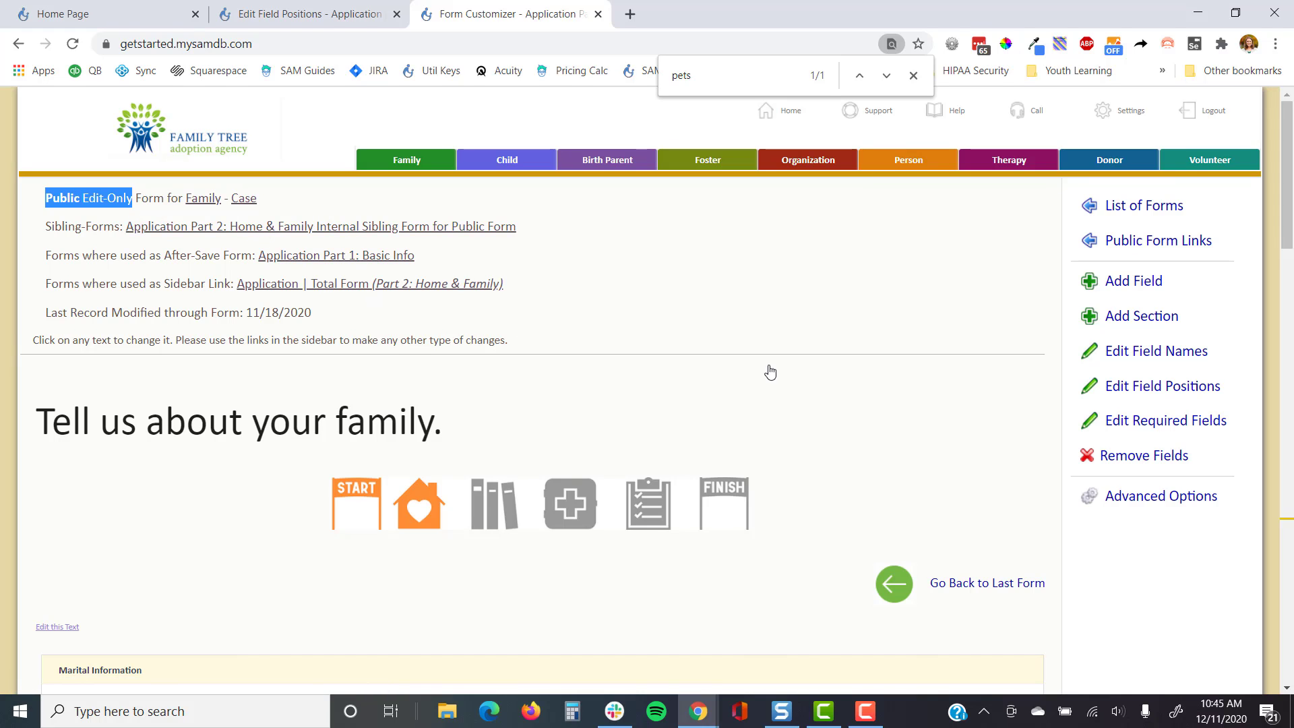
scroll(770, 372, down, 3)
click(1105, 337)
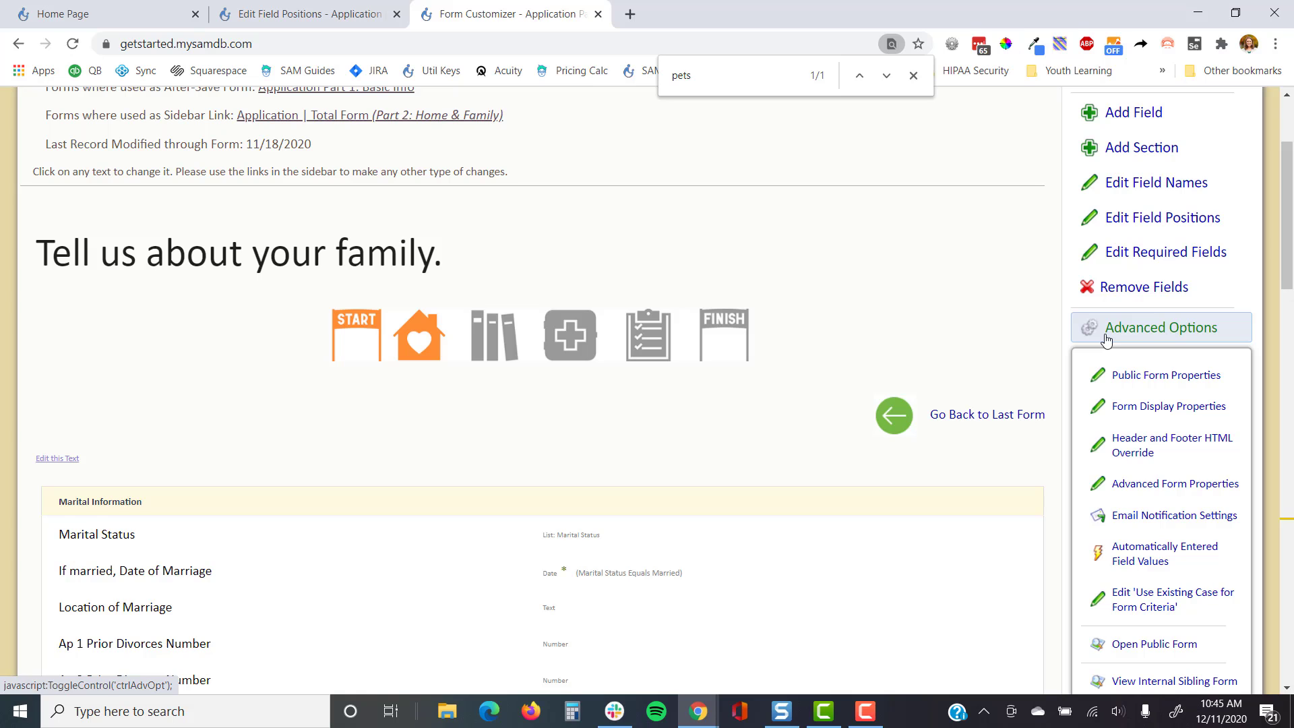
scroll(1105, 340, down, 3)
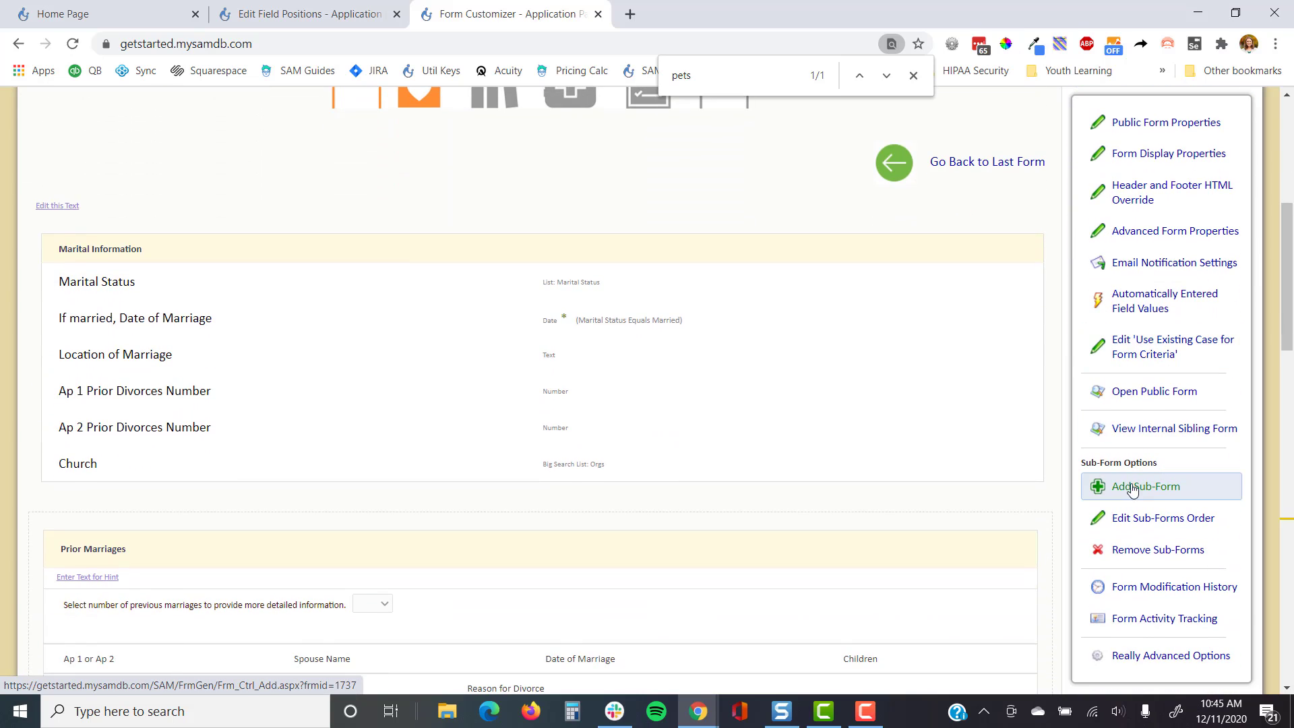
click(1133, 492)
click(663, 287)
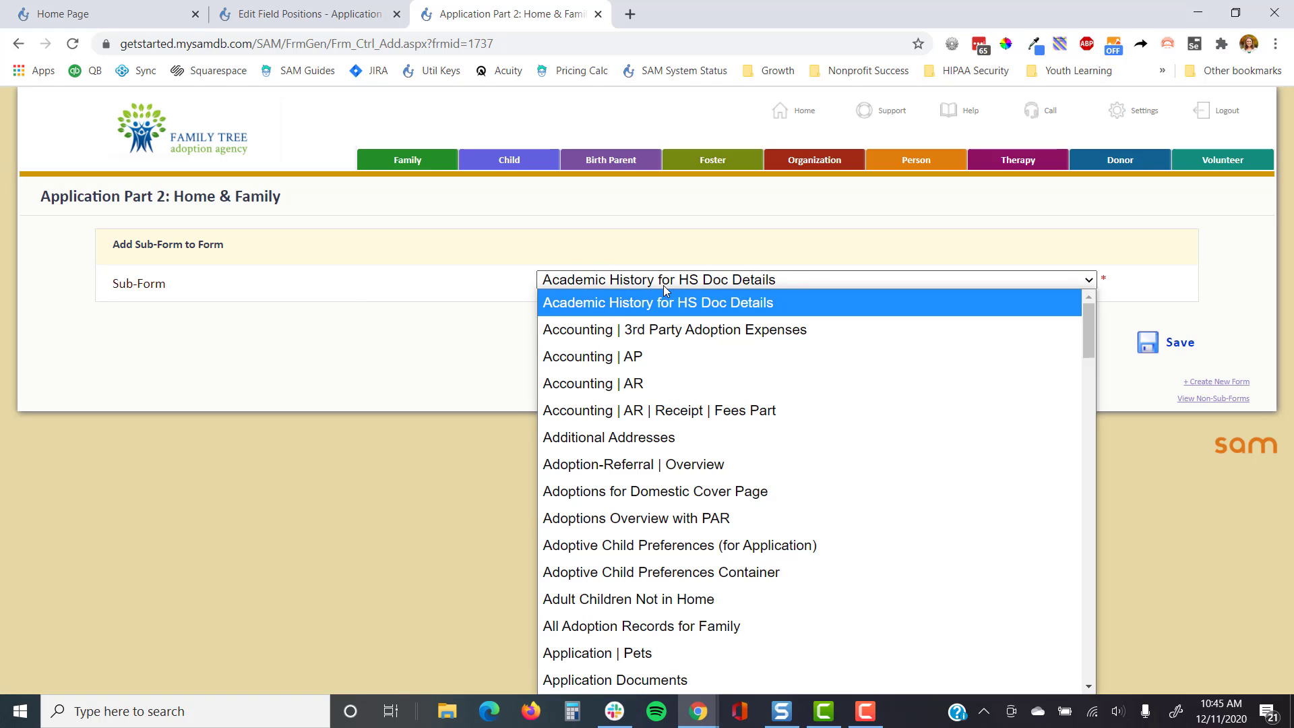
text(ap)
key(Return)
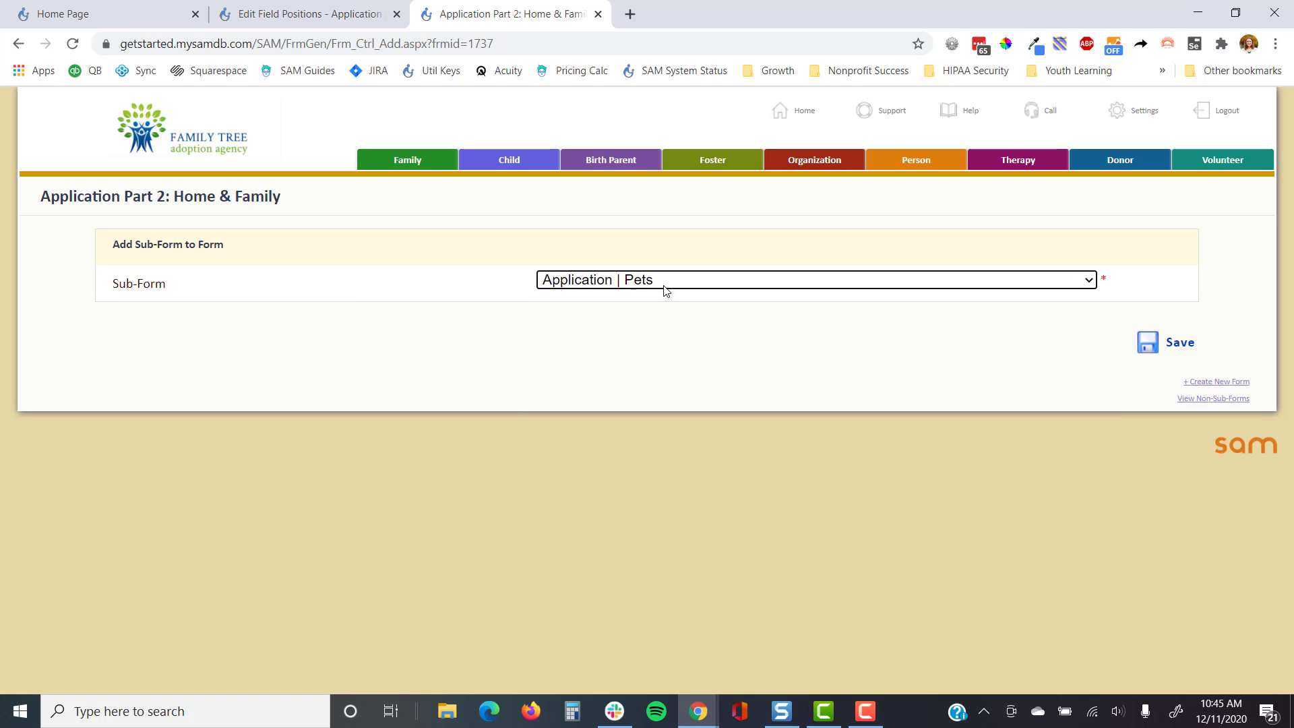
click(1169, 342)
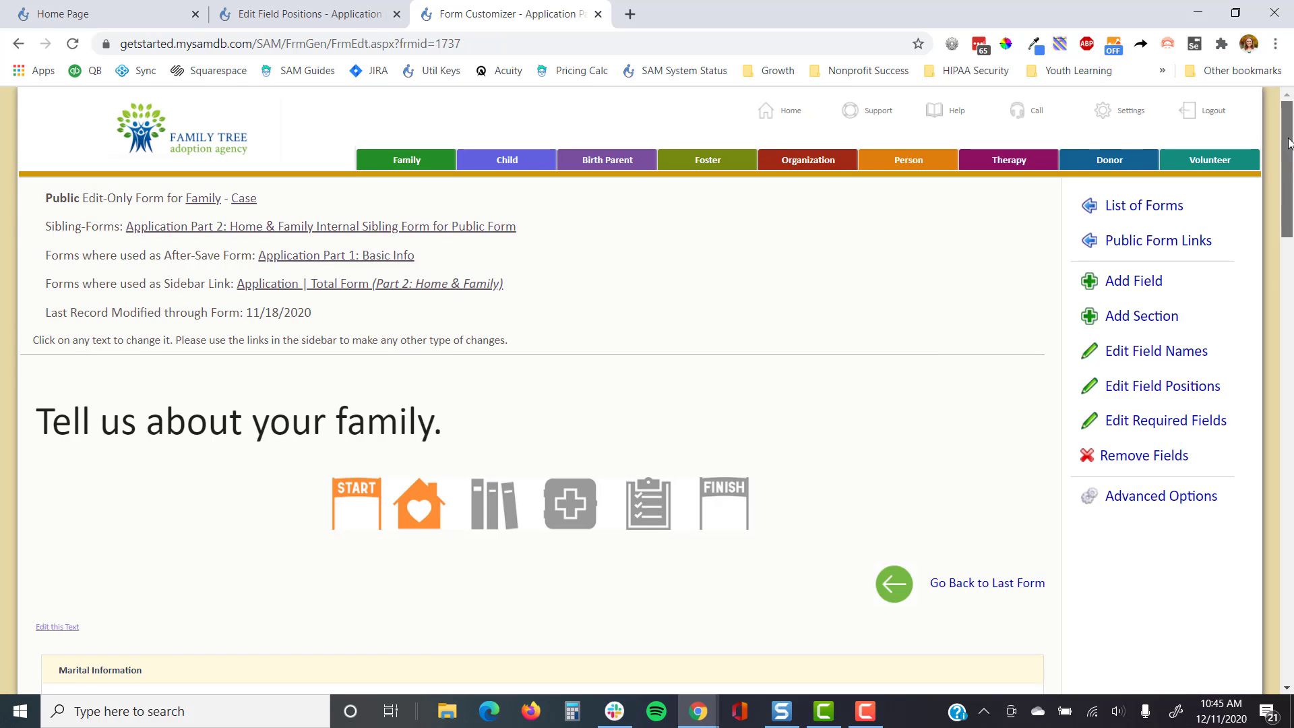
Change the sub-form order so Pets in your home is number 5, directly after the home and neighborhood section.
drag(1286, 155, 1283, 615)
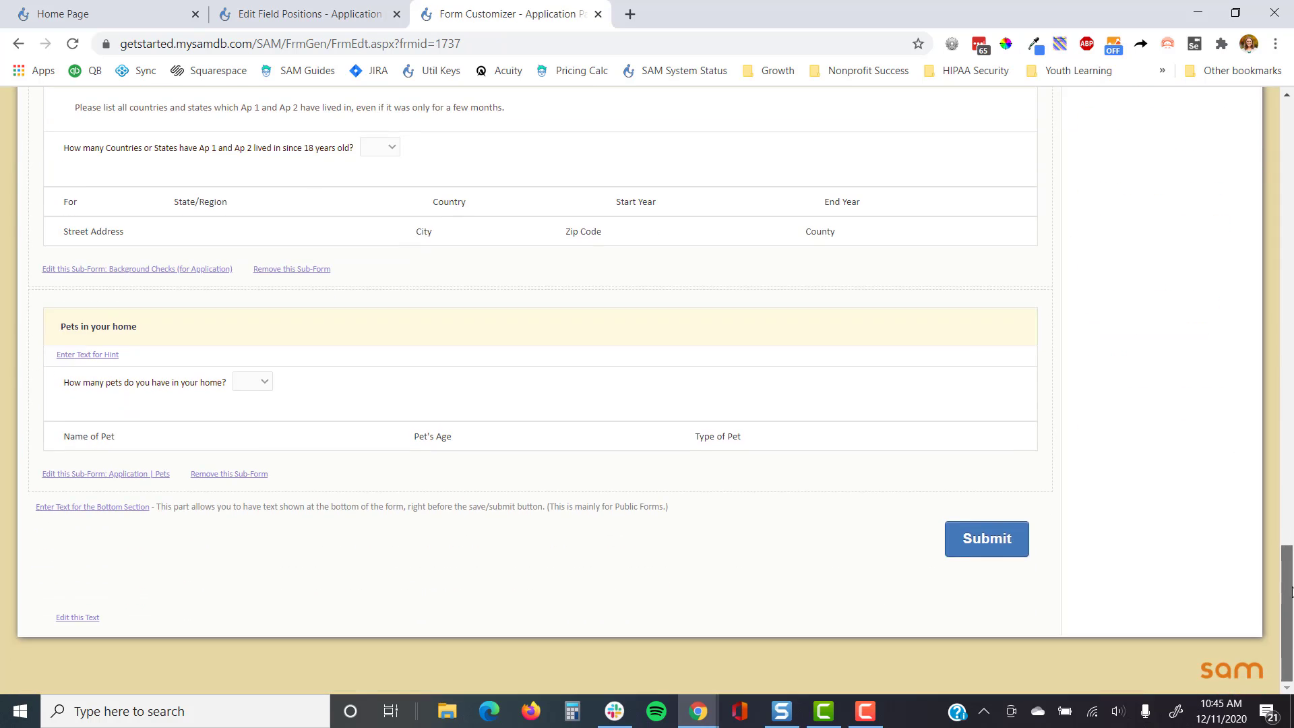
scroll(709, 410, up, 3)
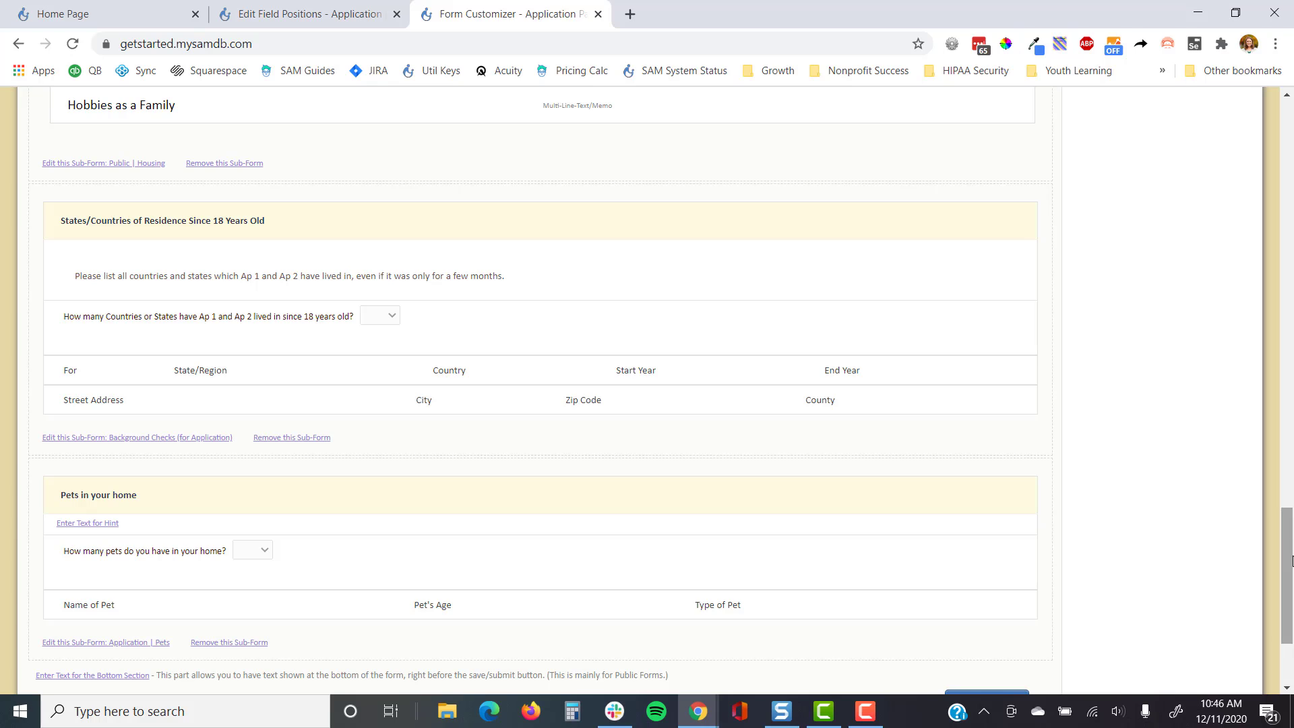
drag(1286, 521, 1288, 98)
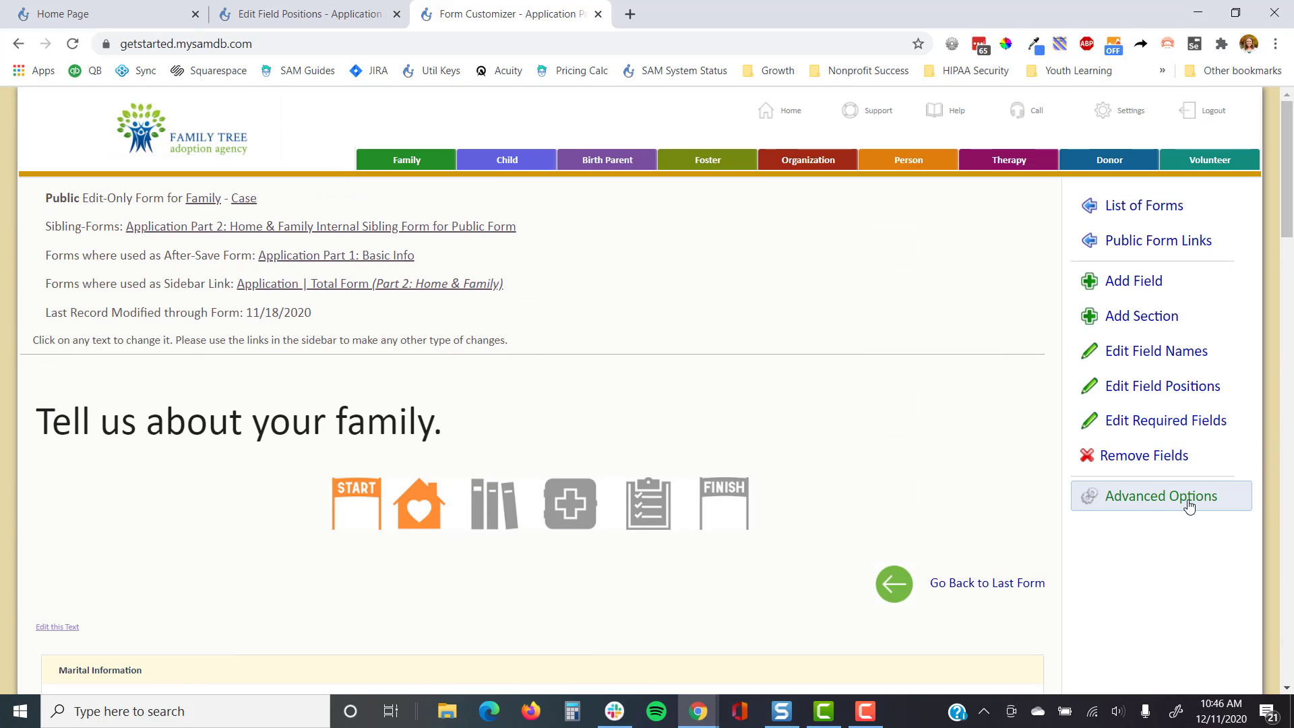
scroll(1179, 435, down, 5)
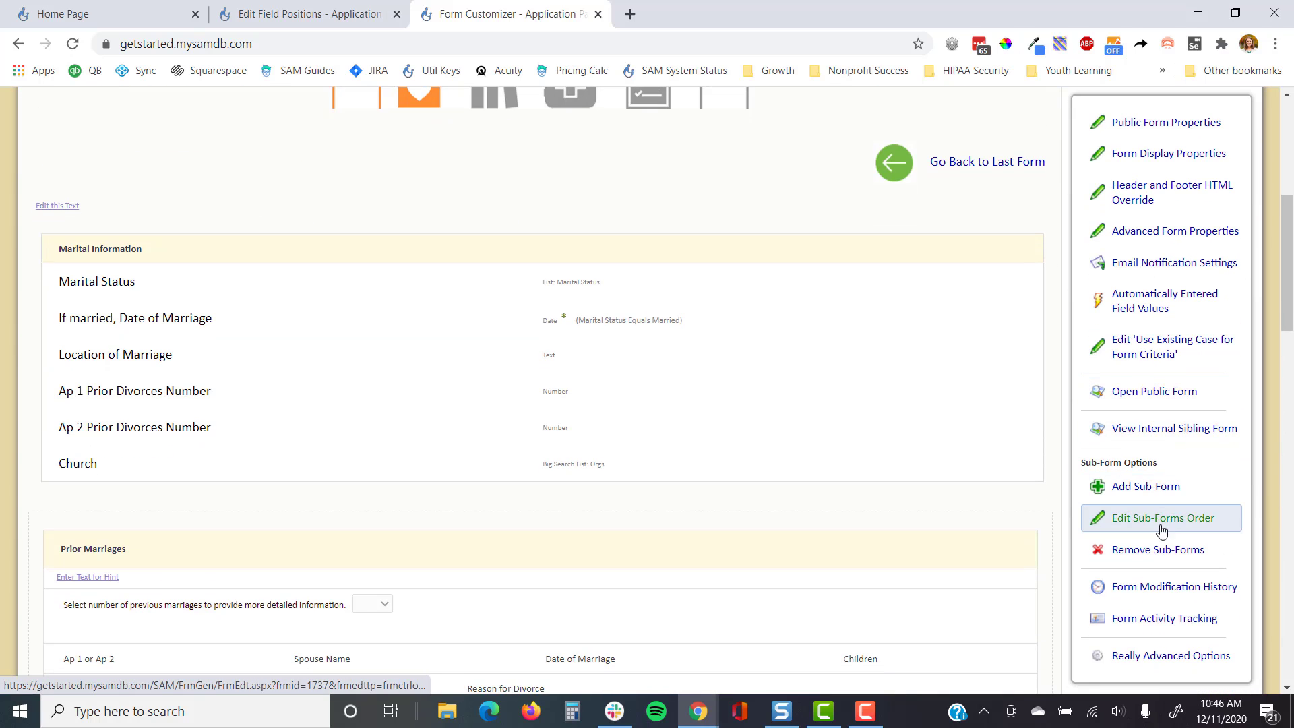
click(1141, 526)
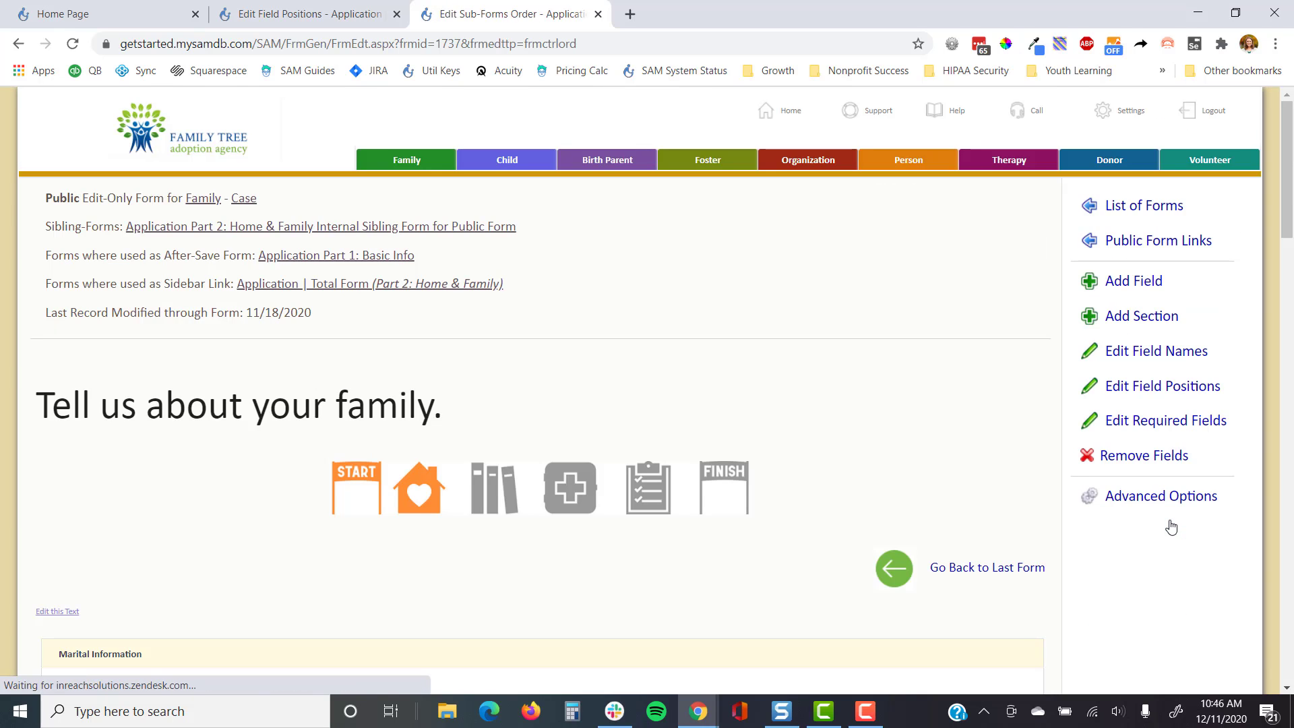
scroll(398, 375, up, 6)
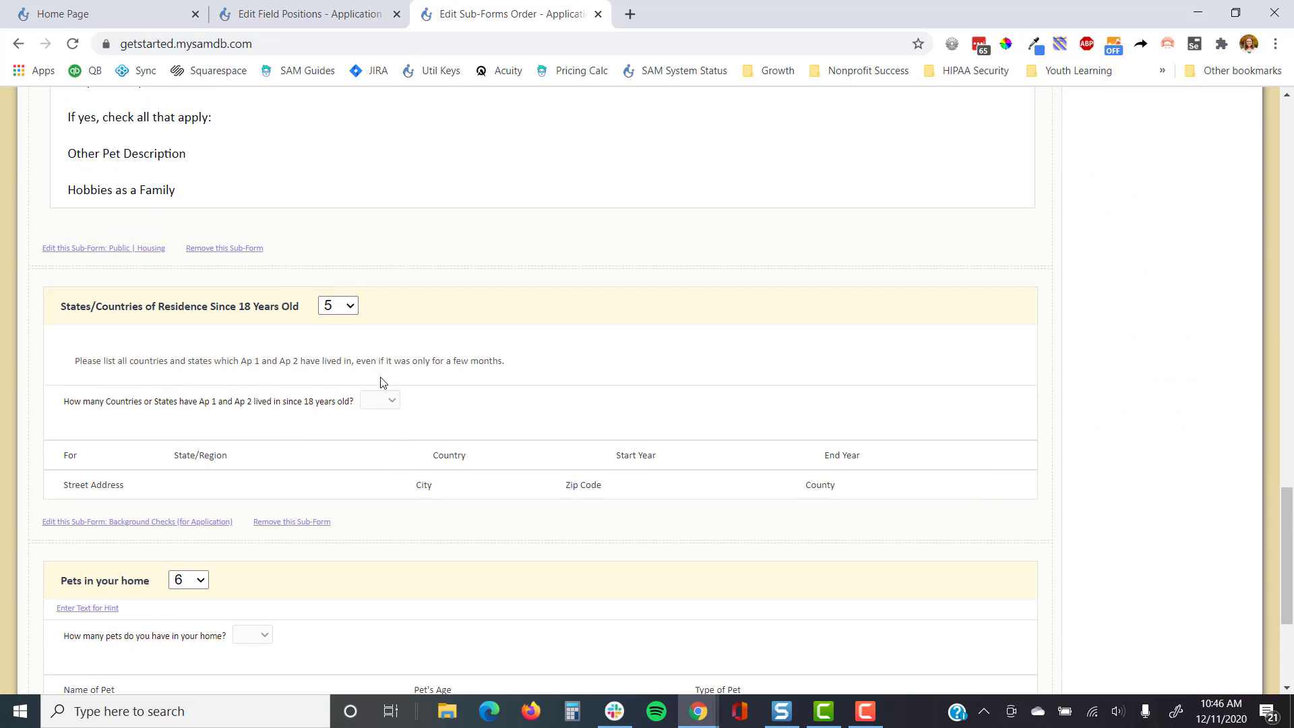
scroll(369, 377, up, 3)
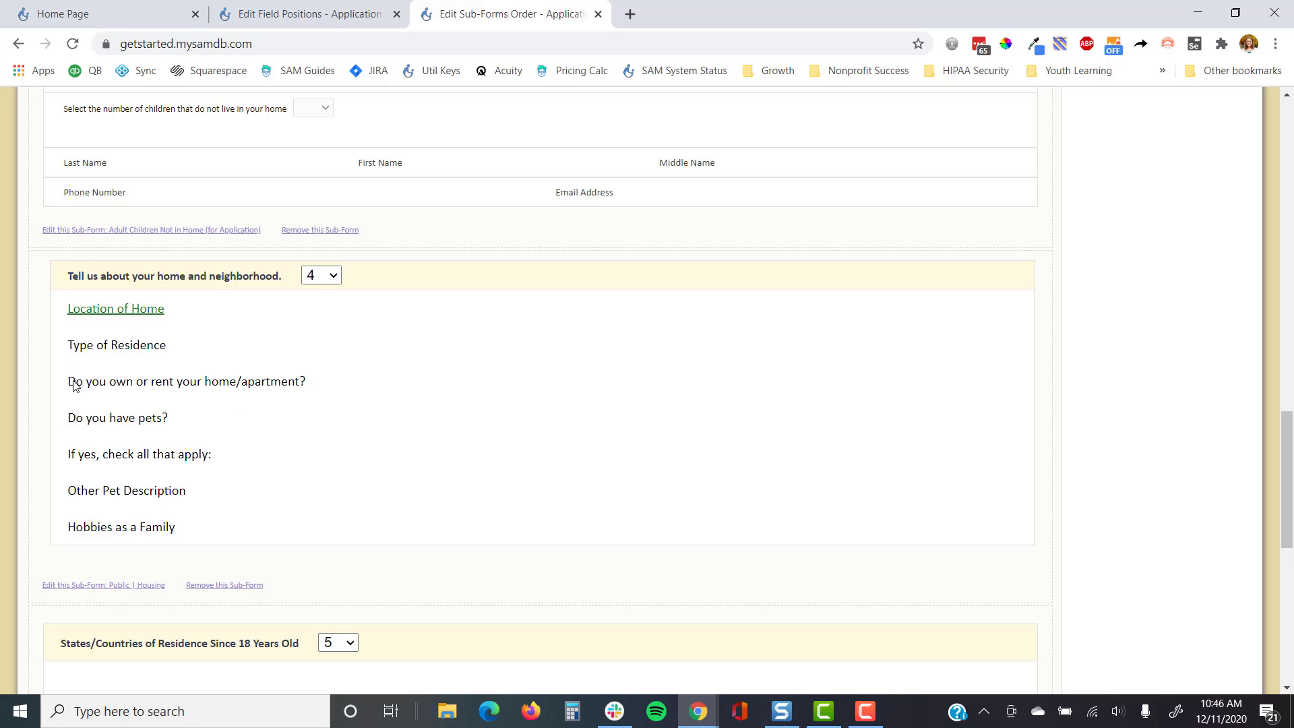
scroll(225, 471, down, 5)
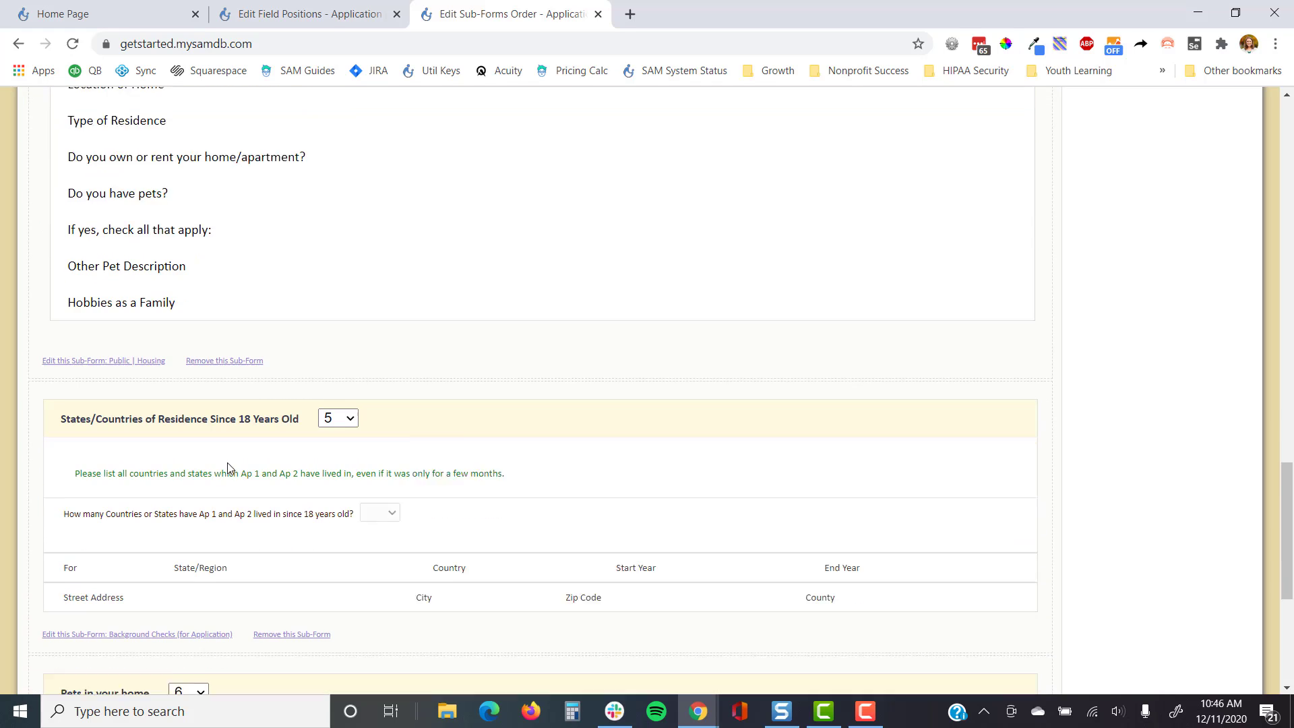
click(176, 583)
click(188, 526)
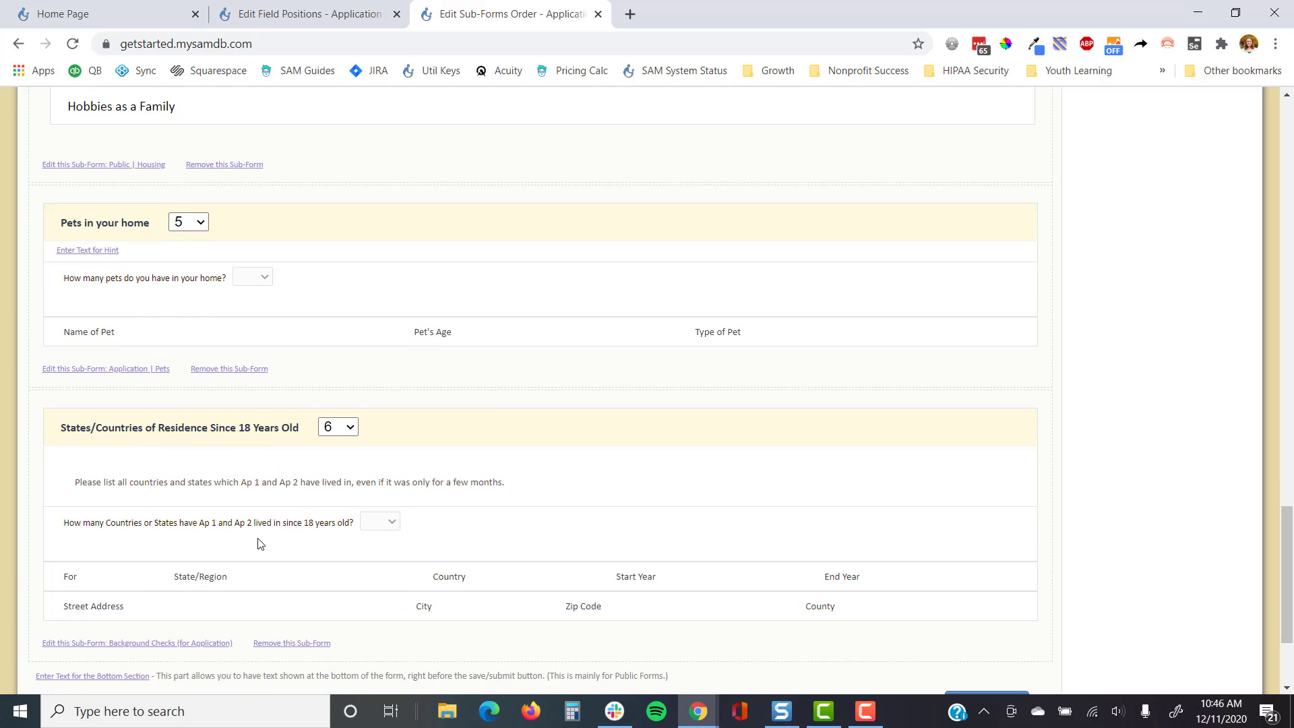
scroll(263, 512, up, 1)
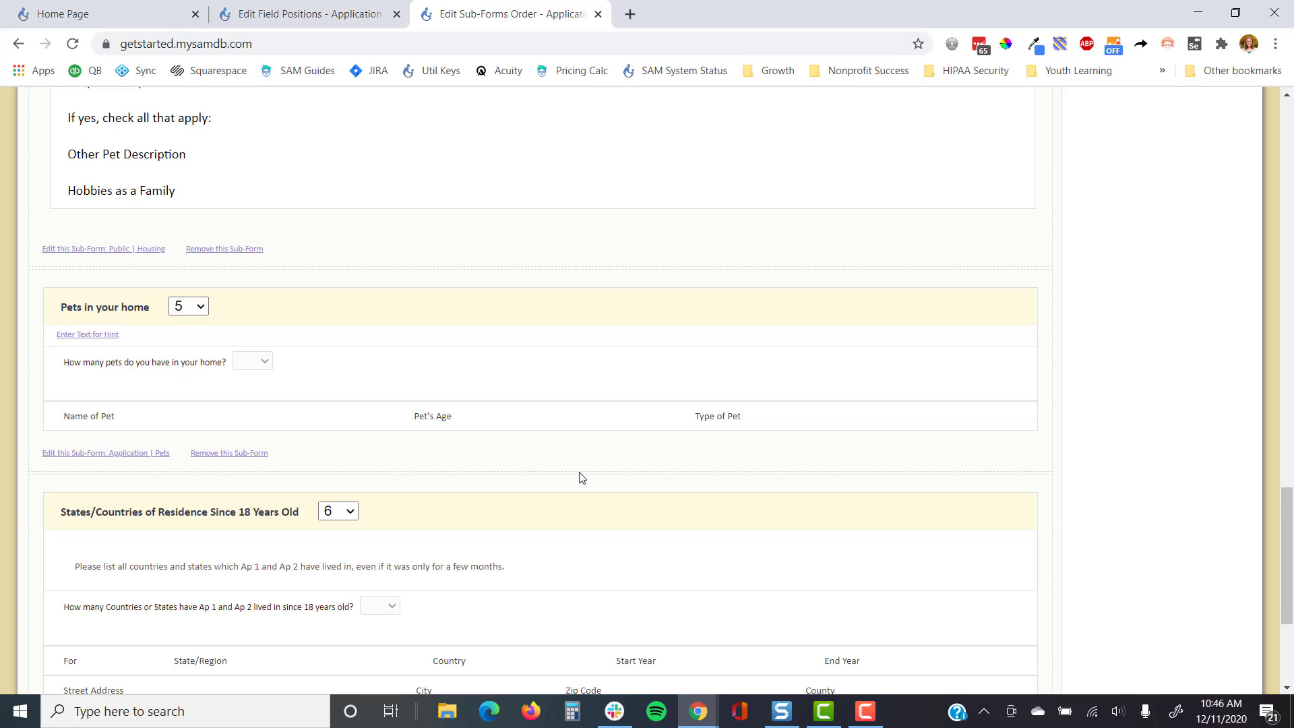
key(alt+Tab)
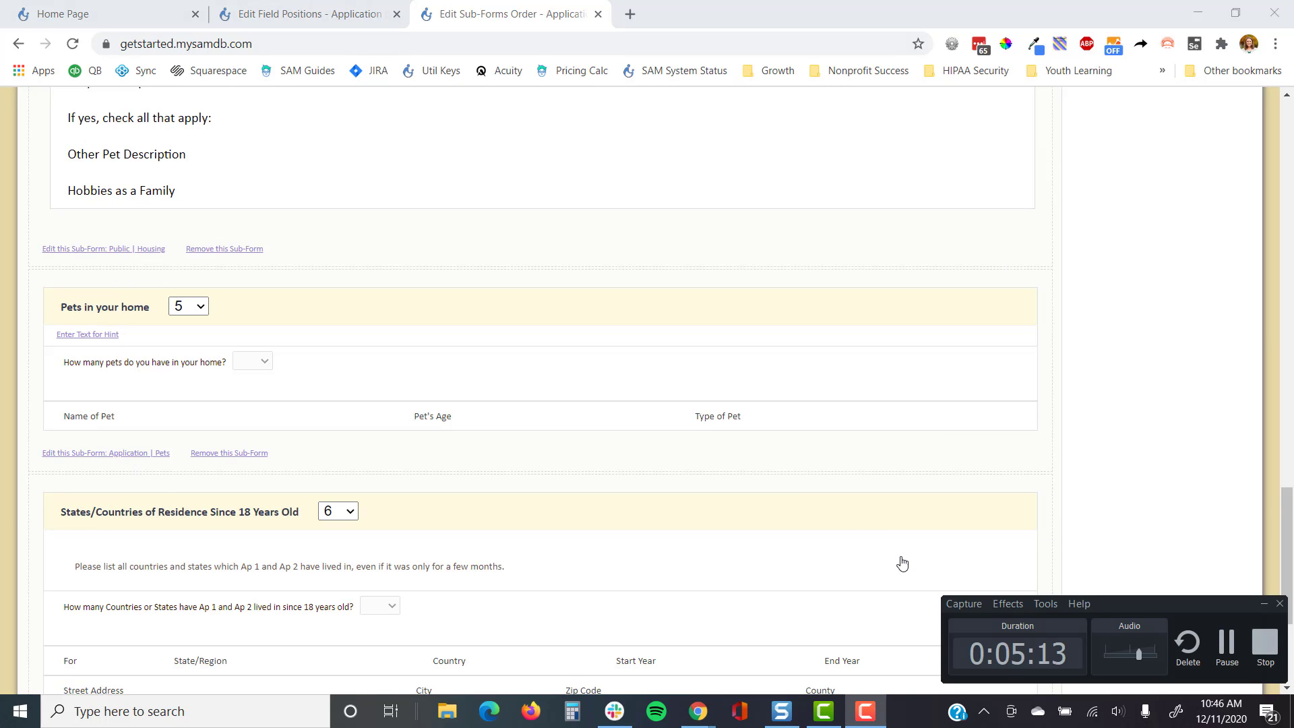
click(1239, 652)
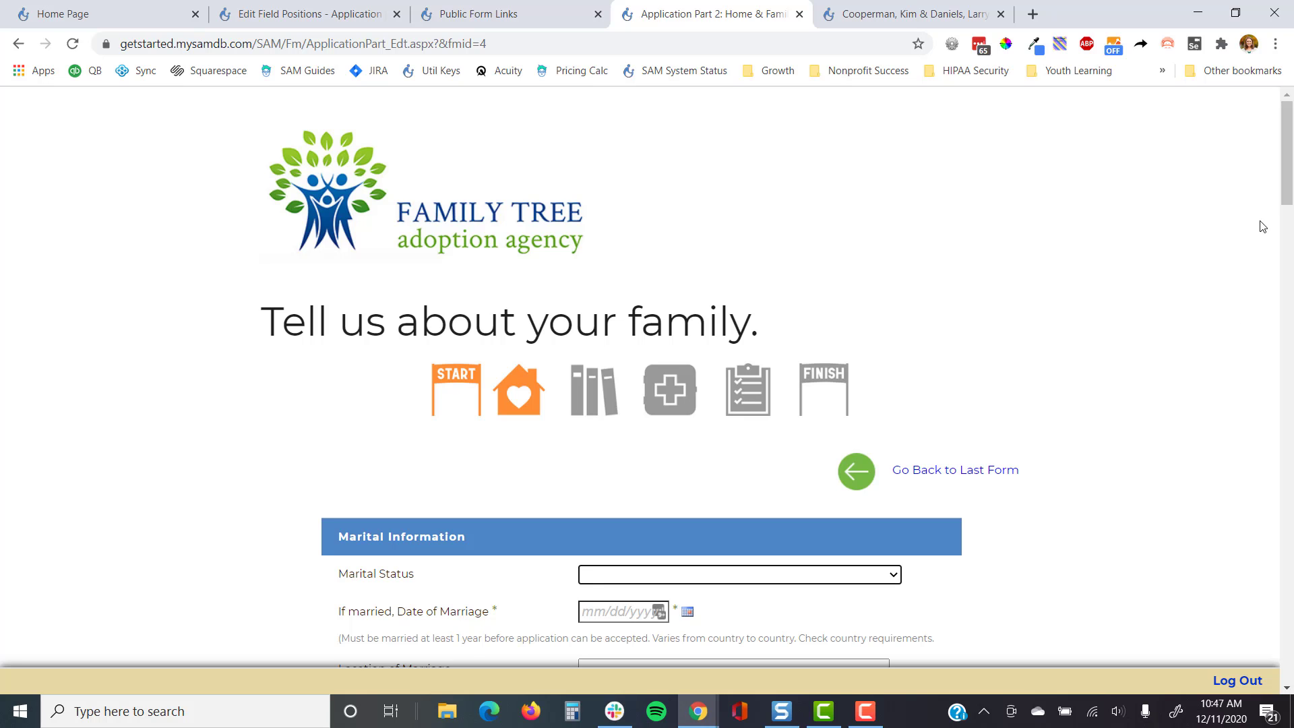
Set the number of pets in the home to 3 in the public application form's Pets in your home section.
drag(1284, 163, 1268, 439)
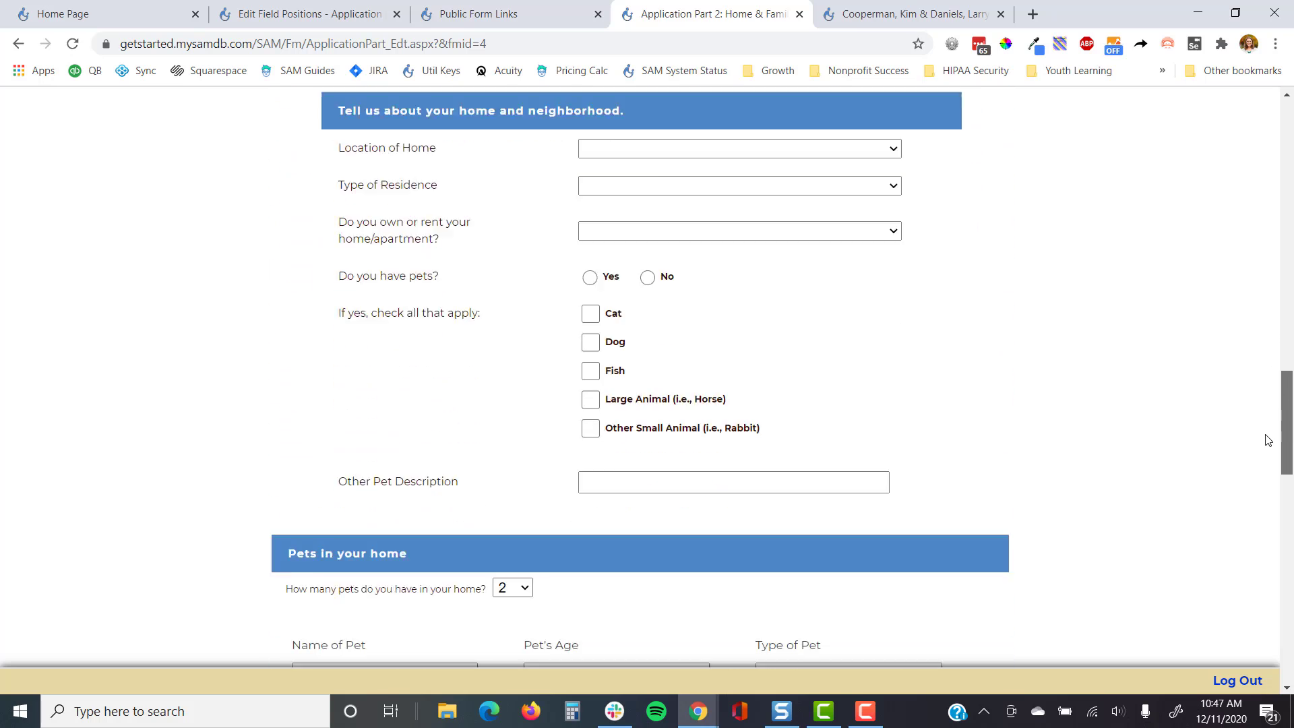
scroll(1268, 439, down, 4)
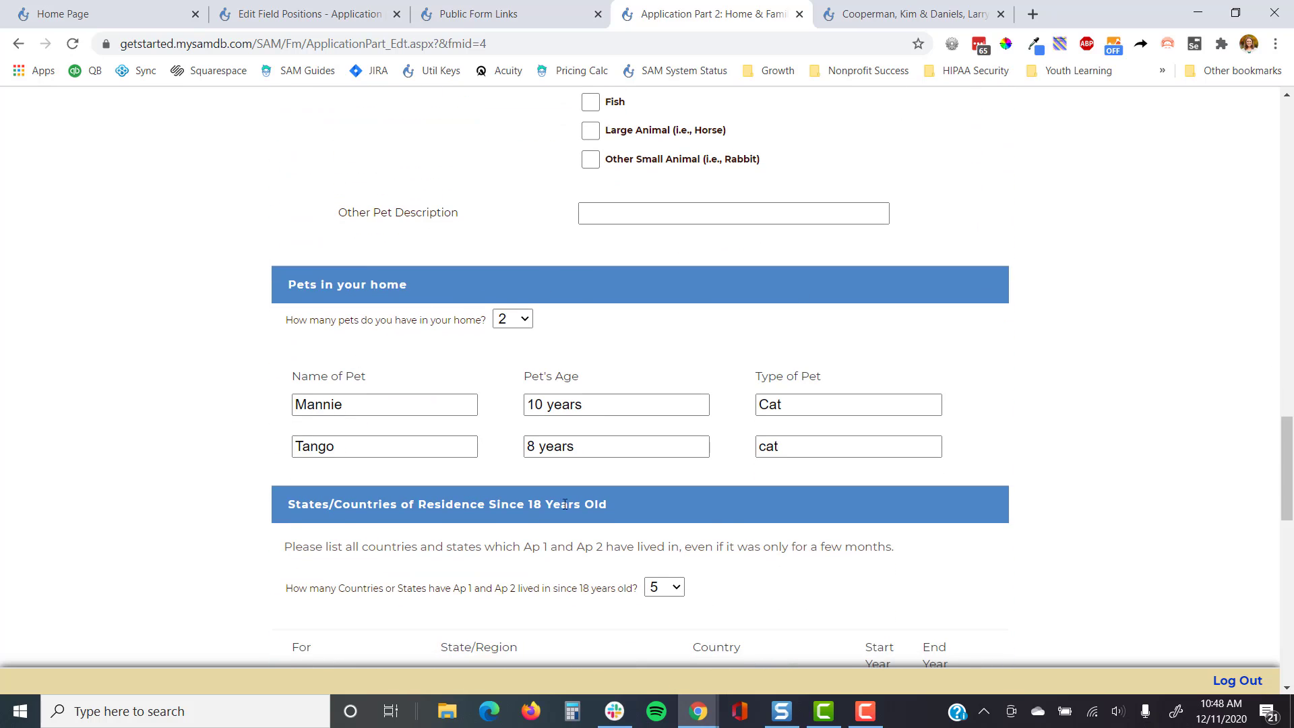
click(523, 321)
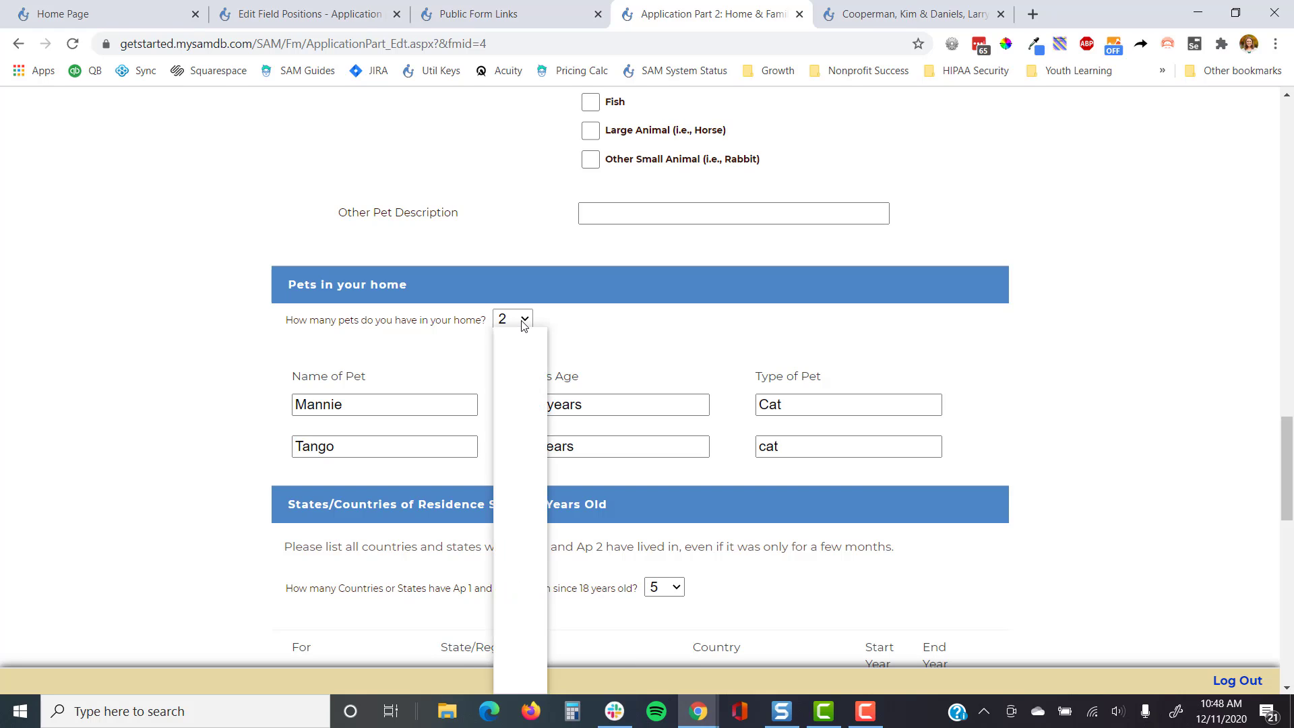
click(511, 369)
Fill in the third pet row with the name Match, age 14 years and type cat.
click(363, 488)
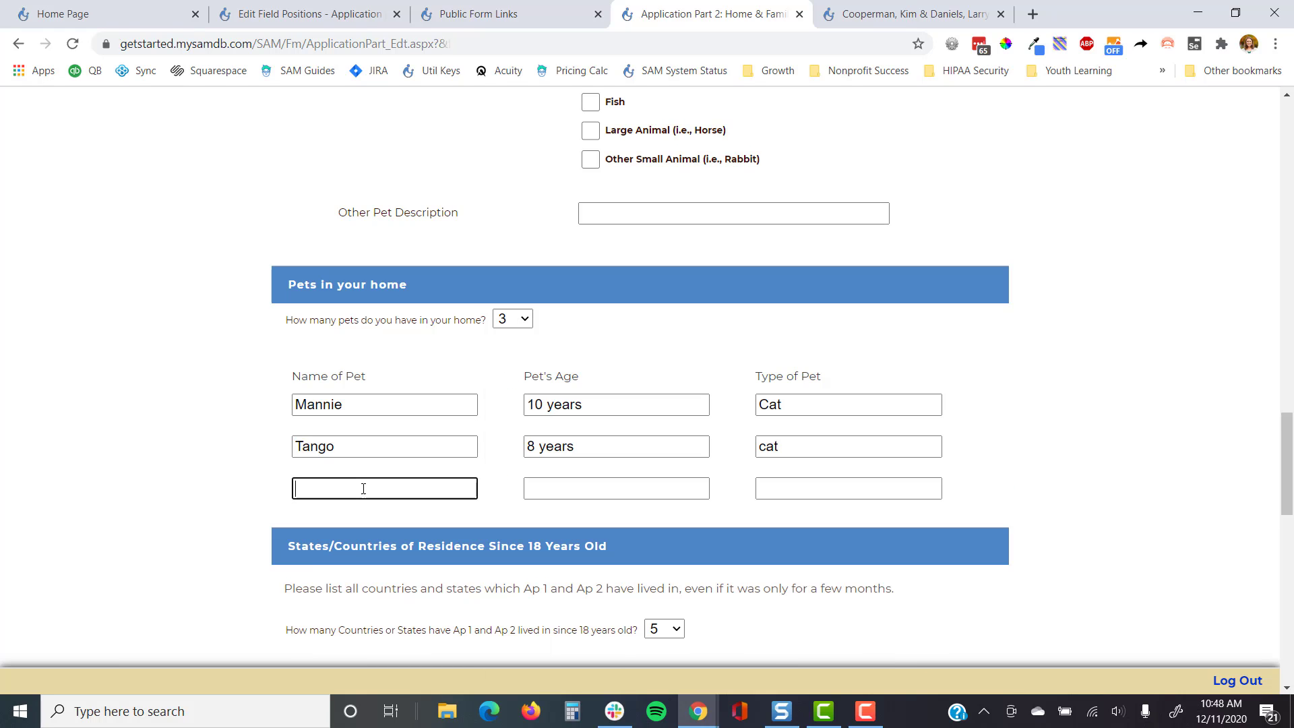
text(Match)
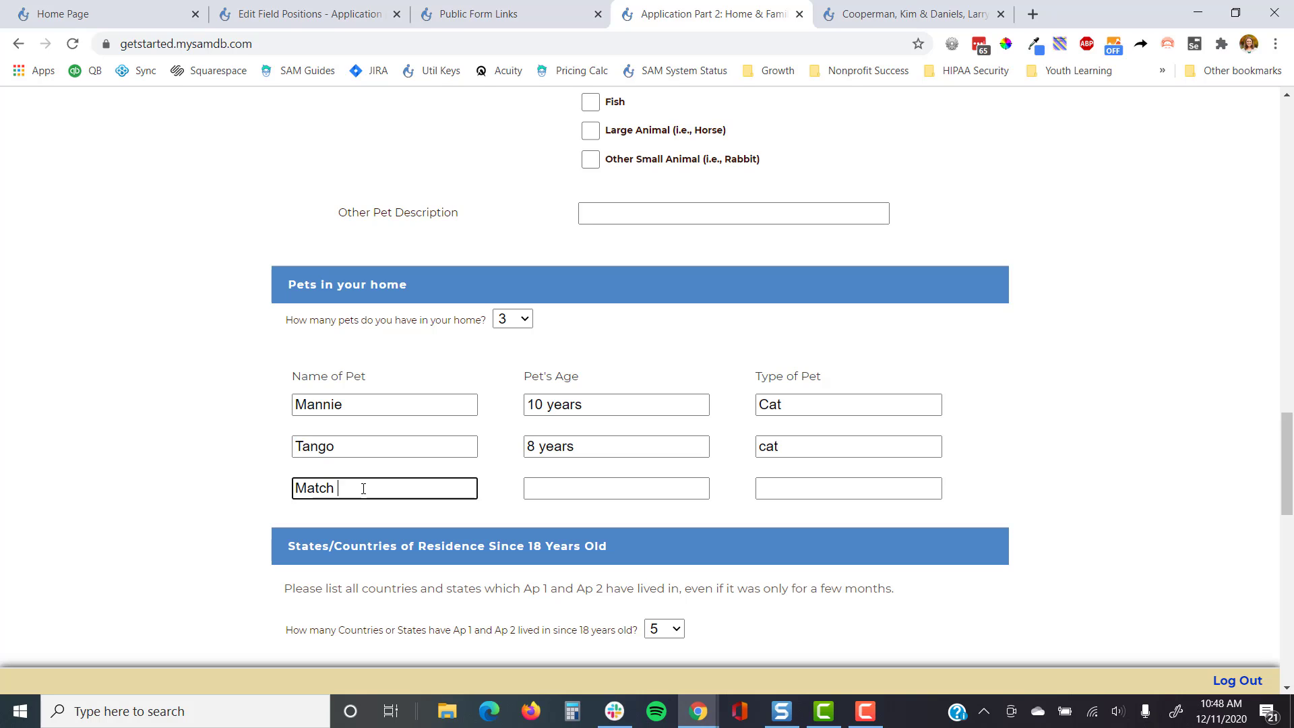
key(Tab)
text(c)
key(BackSpace)
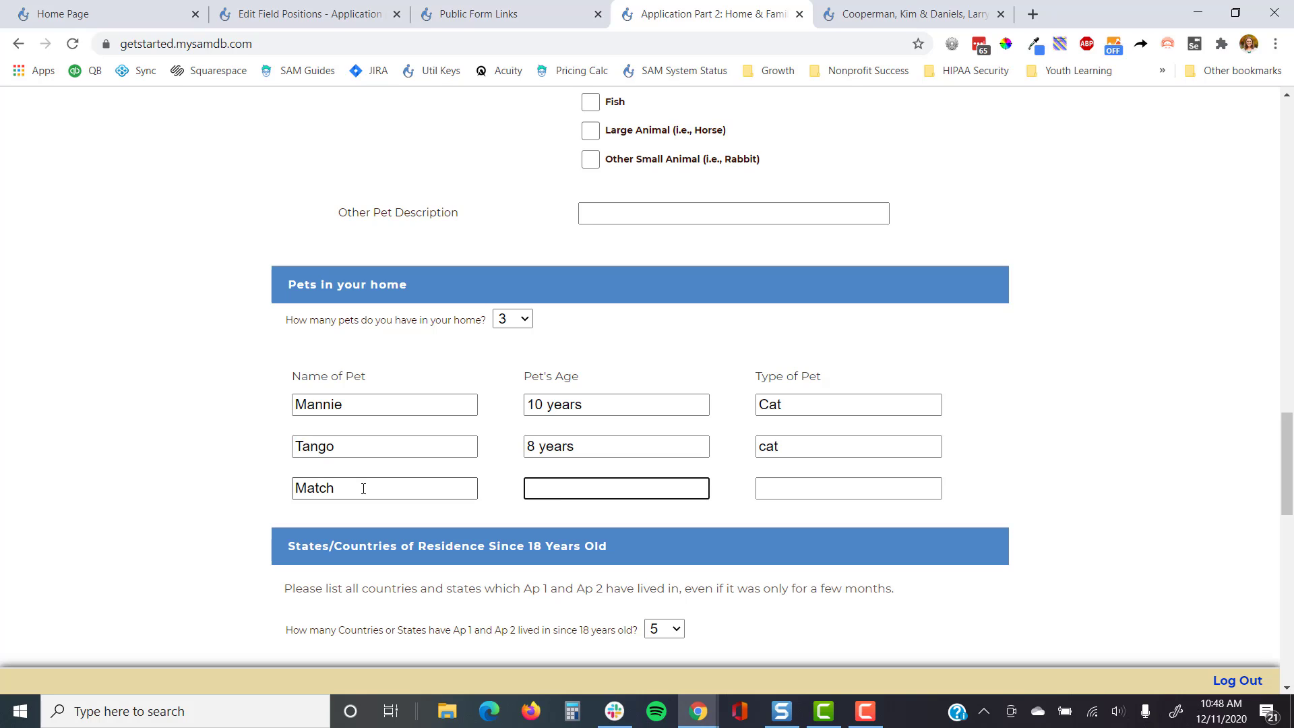
text(14 years)
key(Tab)
text(cat)
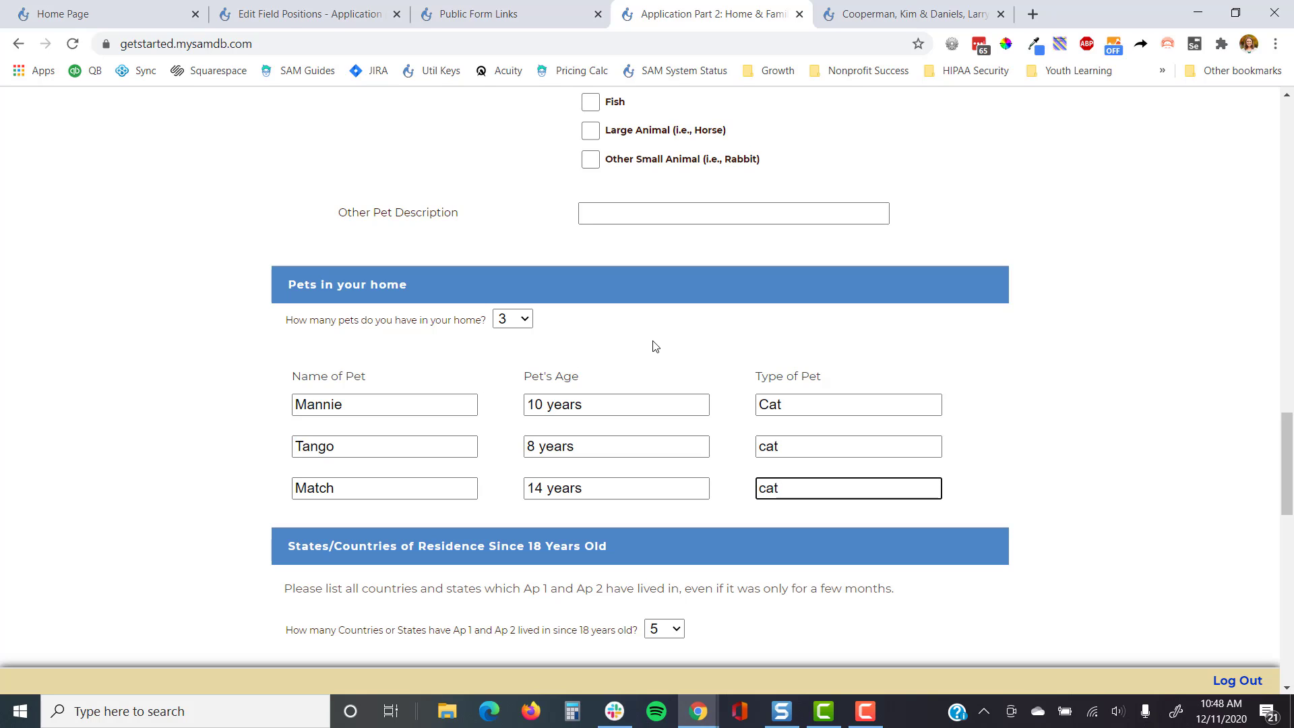
click(513, 322)
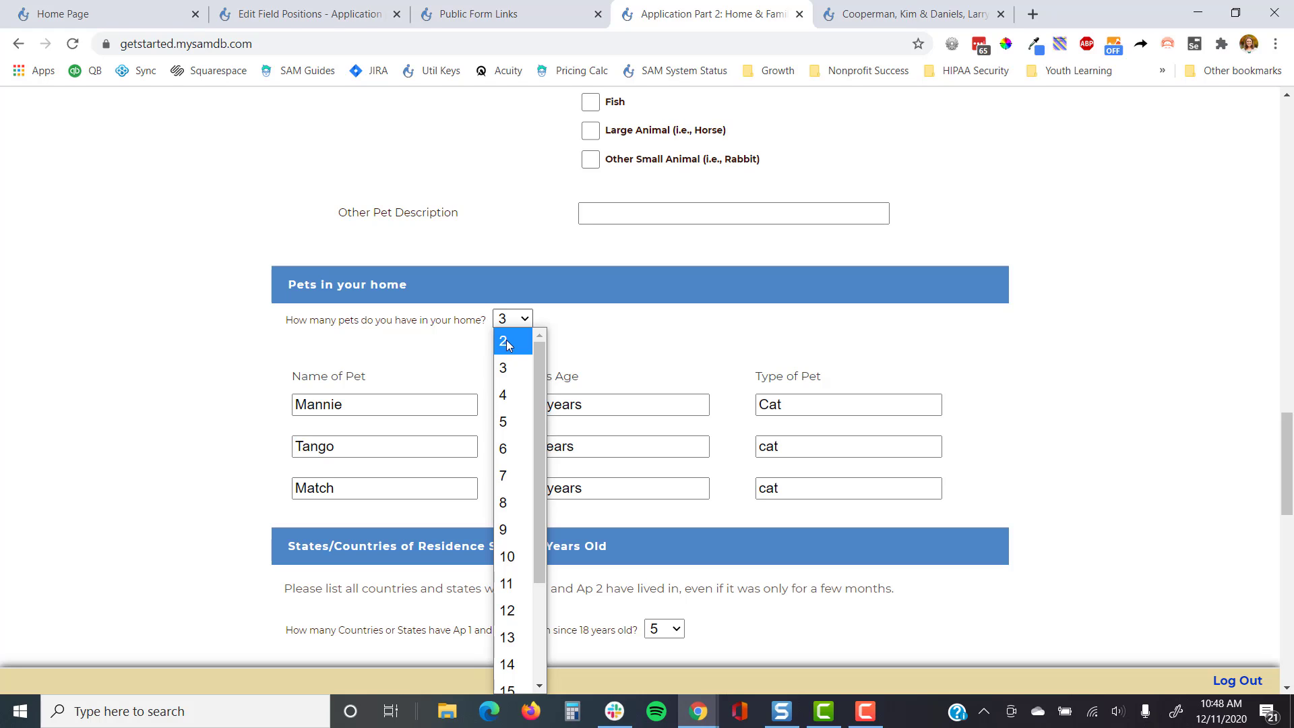
click(675, 327)
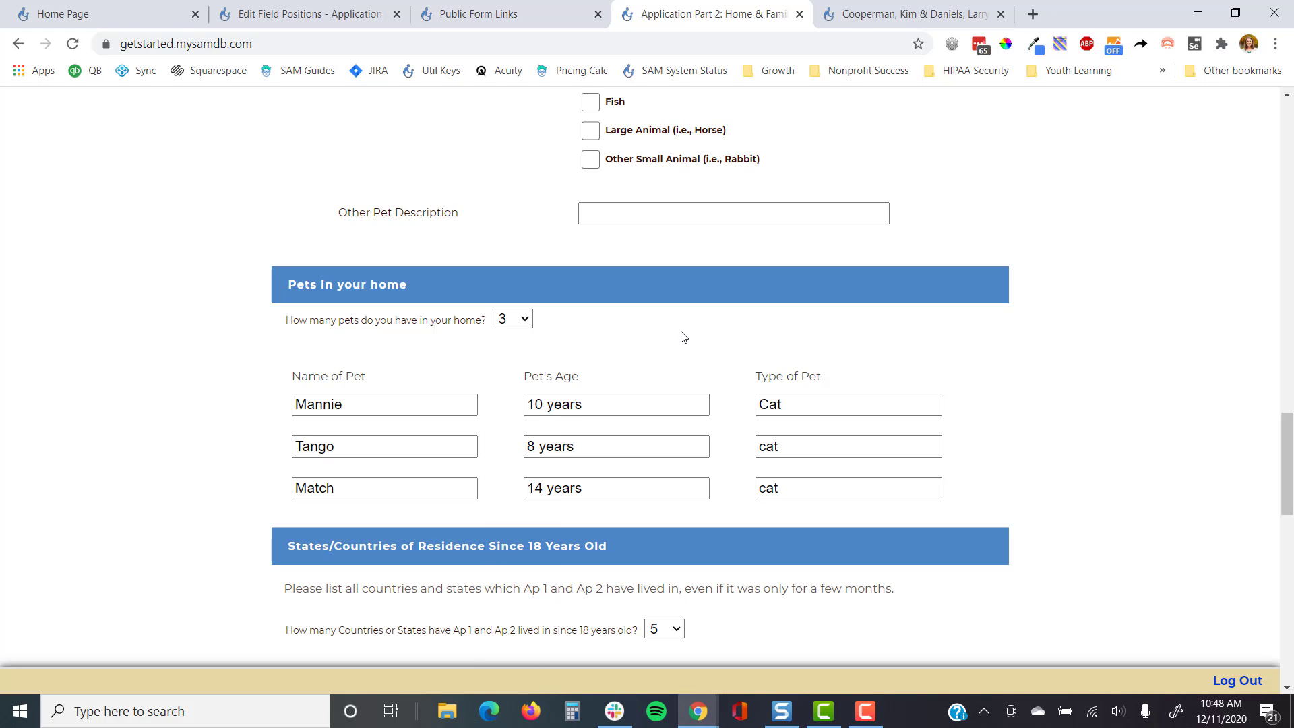